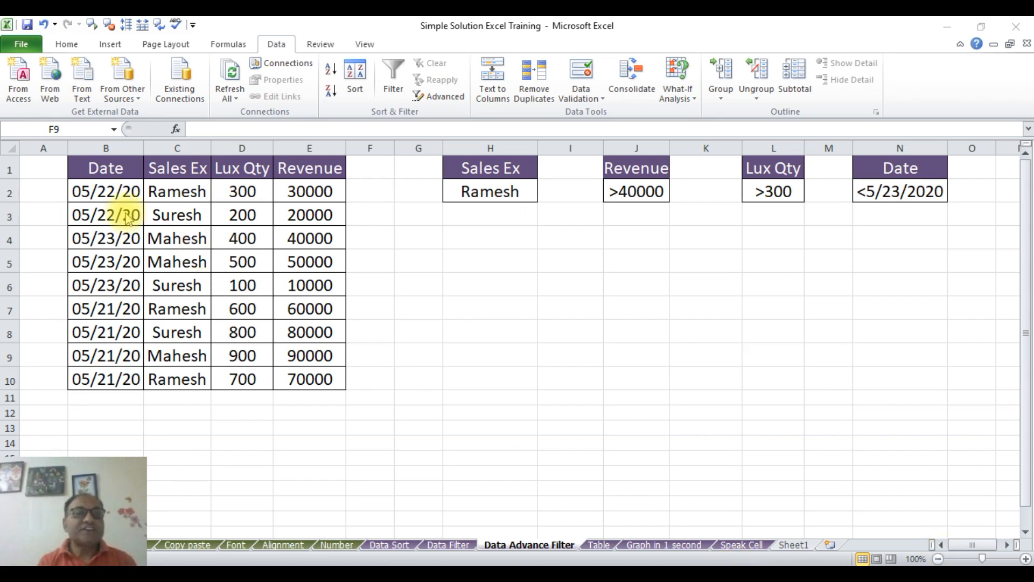
- Filter the sales table B1:E10 in place with Advanced Filter, using the Sales Ex criteria range H1:H2
{"action": "left_click", "coordinate": [91, 169]}
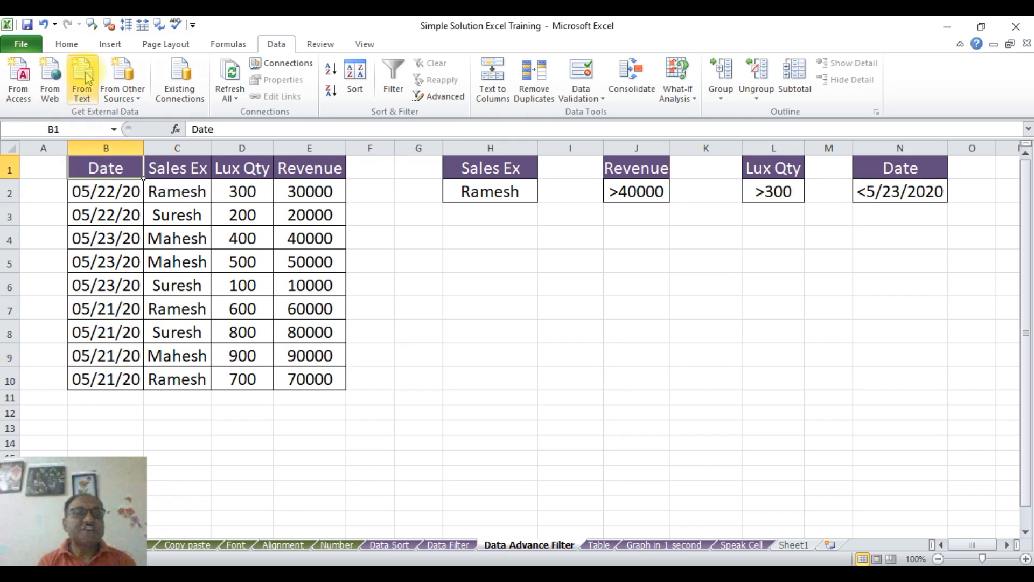
{"action": "left_click", "coordinate": [72, 47]}
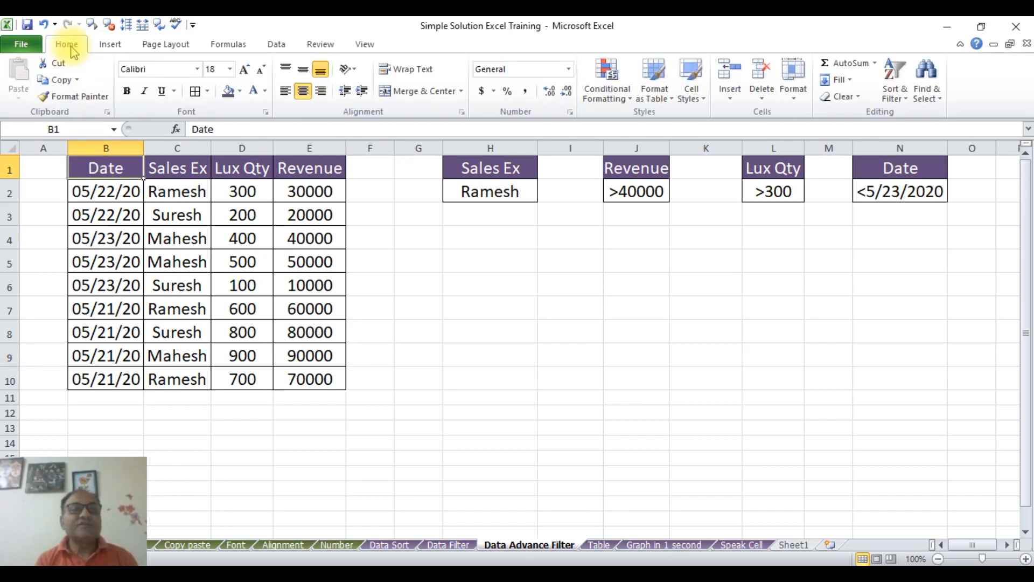
{"action": "left_click", "coordinate": [279, 48]}
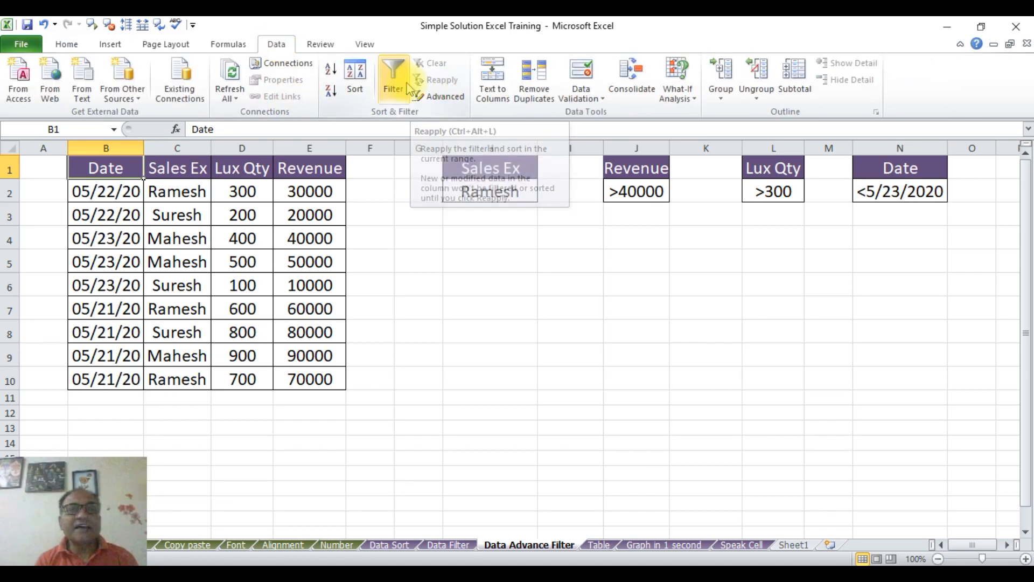
{"action": "left_click", "coordinate": [447, 98]}
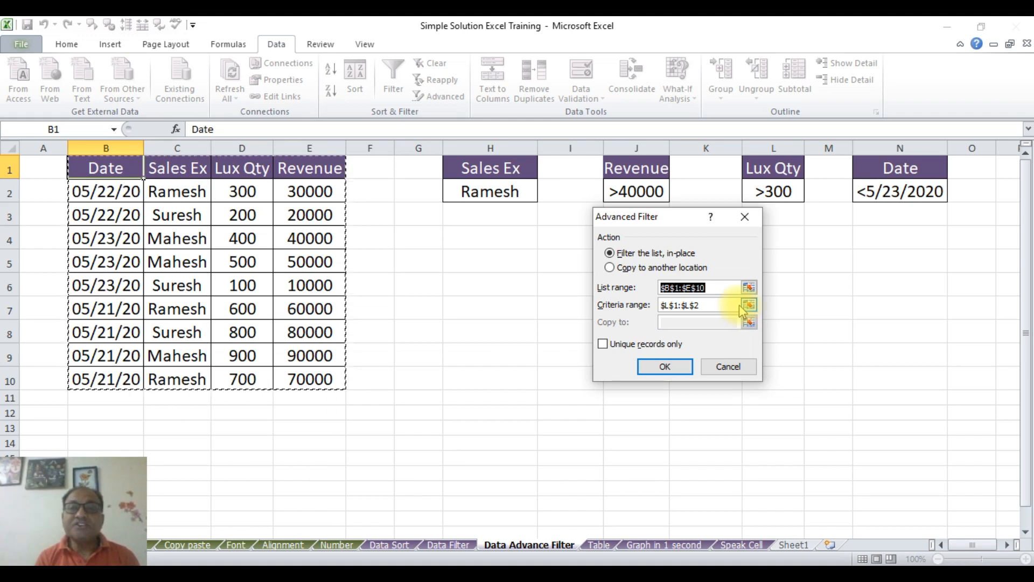
{"action": "left_click", "coordinate": [722, 306]}
{"action": "key", "text": "BackSpace"}
{"action": "key", "text": "BackSpace"}
{"action": "key", "text": "BackSpace"}
{"action": "key", "text": "BackSpace"}
{"action": "key", "text": "BackSpace"}
{"action": "key", "text": "BackSpace"}
{"action": "key", "text": "BackSpace"}
{"action": "key", "text": "BackSpace"}
{"action": "key", "text": "BackSpace"}
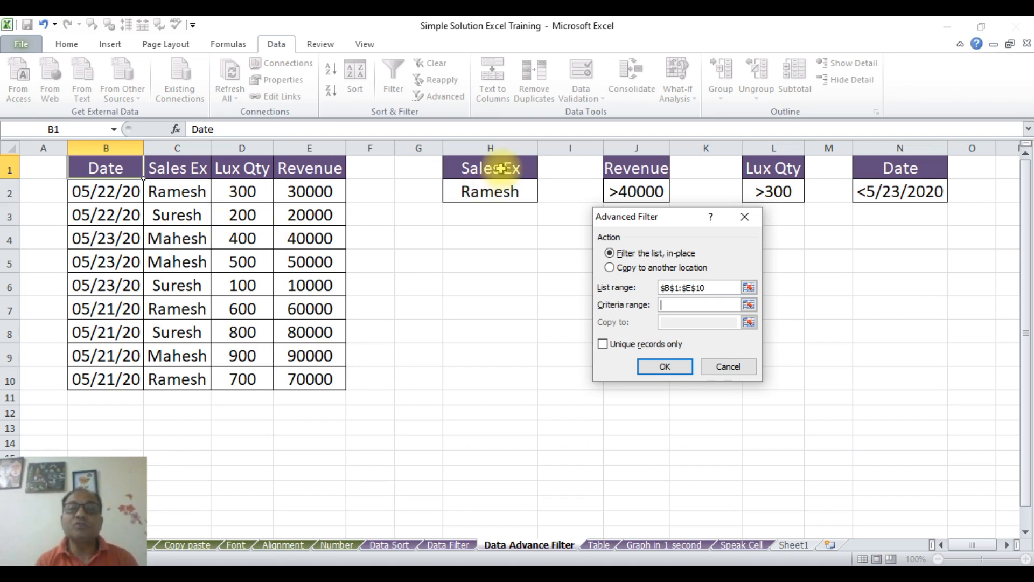
{"action": "left_click_drag", "start_coordinate": [500, 168], "coordinate": [503, 189]}
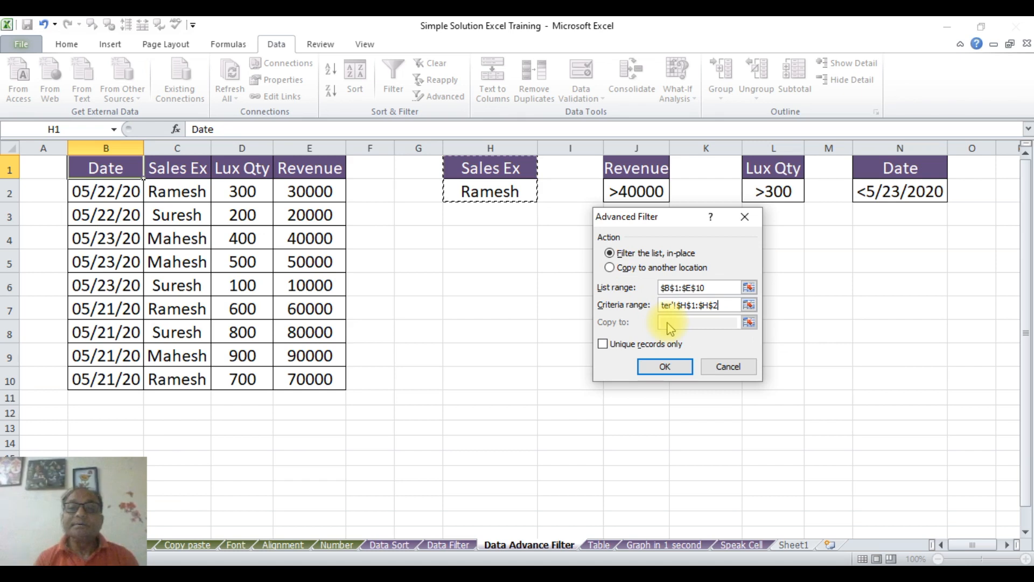
{"action": "left_click", "coordinate": [665, 369]}
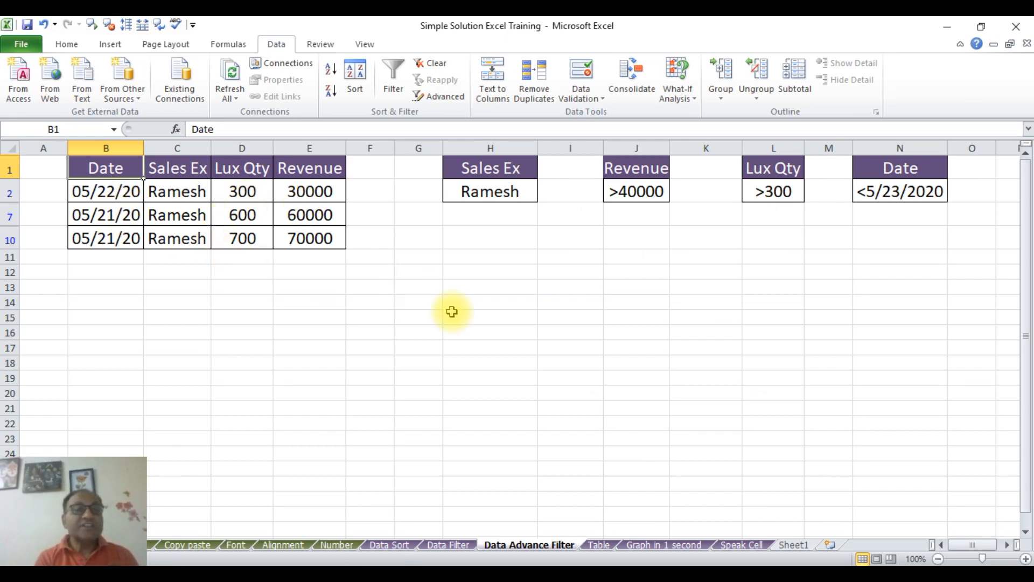
- Undo the in-place filter on the sales table
{"action": "key", "text": "ctrl+z"}
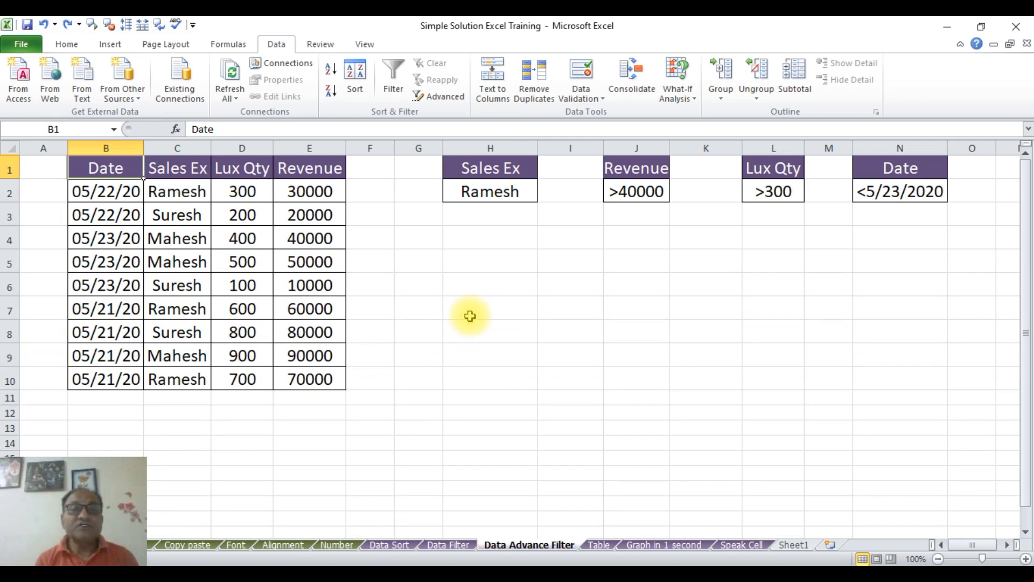
{"action": "left_click", "coordinate": [486, 313]}
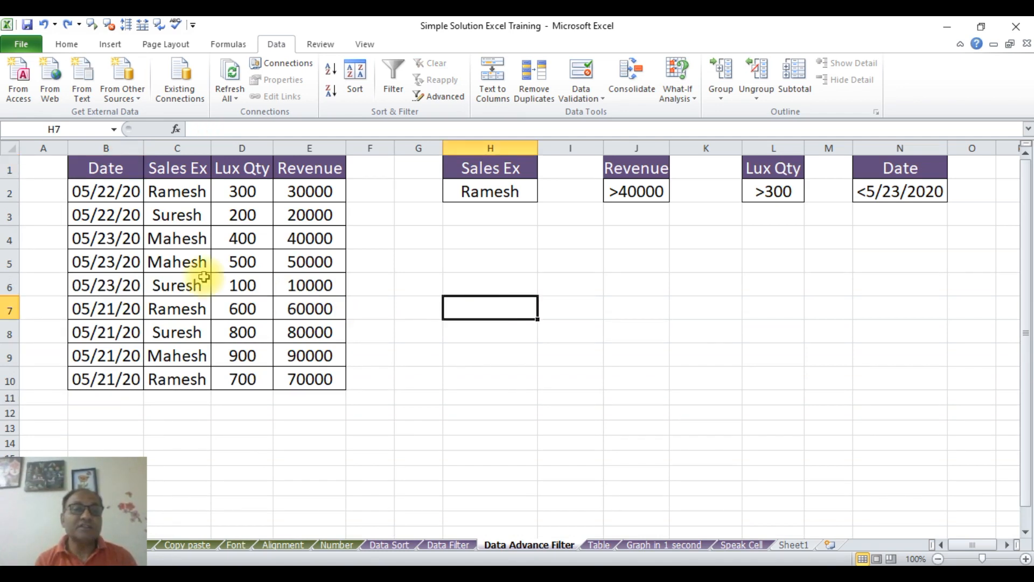
- Use Advanced Filter to copy the sales table records matching the Sales Ex criteria H1:H2 to another location starting at H6
{"action": "left_click", "coordinate": [186, 261]}
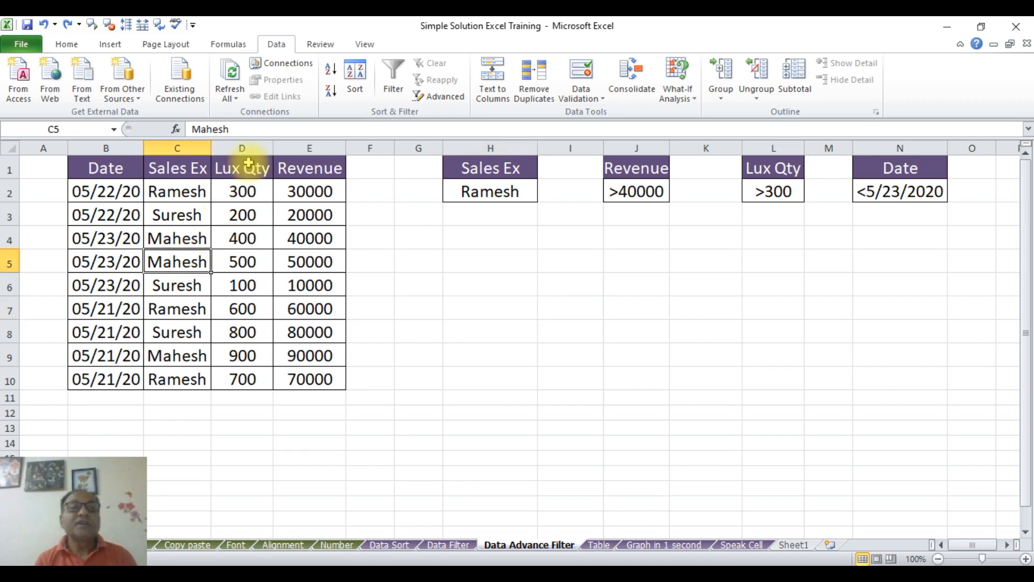
{"action": "left_click", "coordinate": [445, 96]}
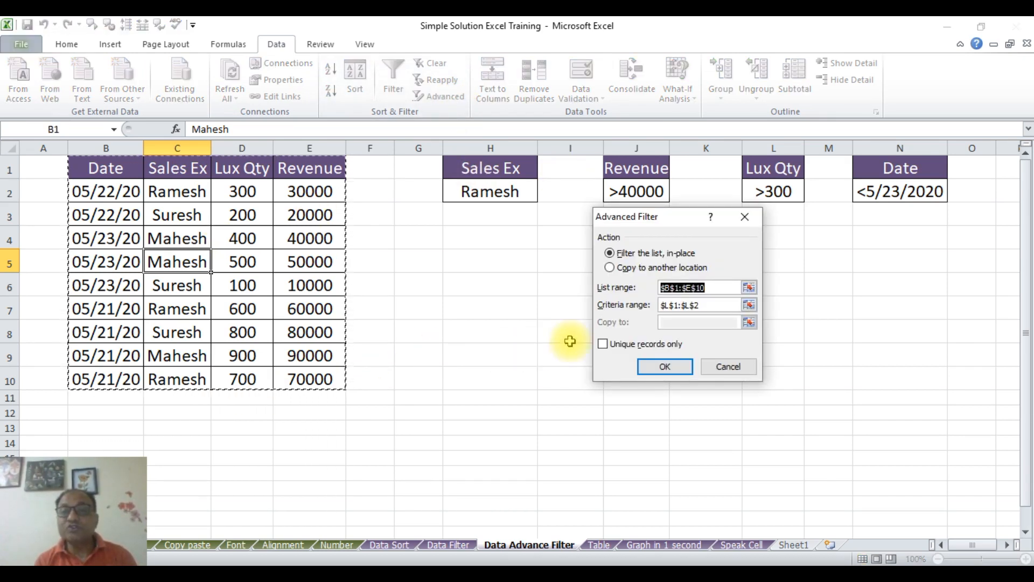
{"action": "left_click", "coordinate": [712, 305]}
{"action": "left_click_drag", "start_coordinate": [712, 304], "coordinate": [625, 308]}
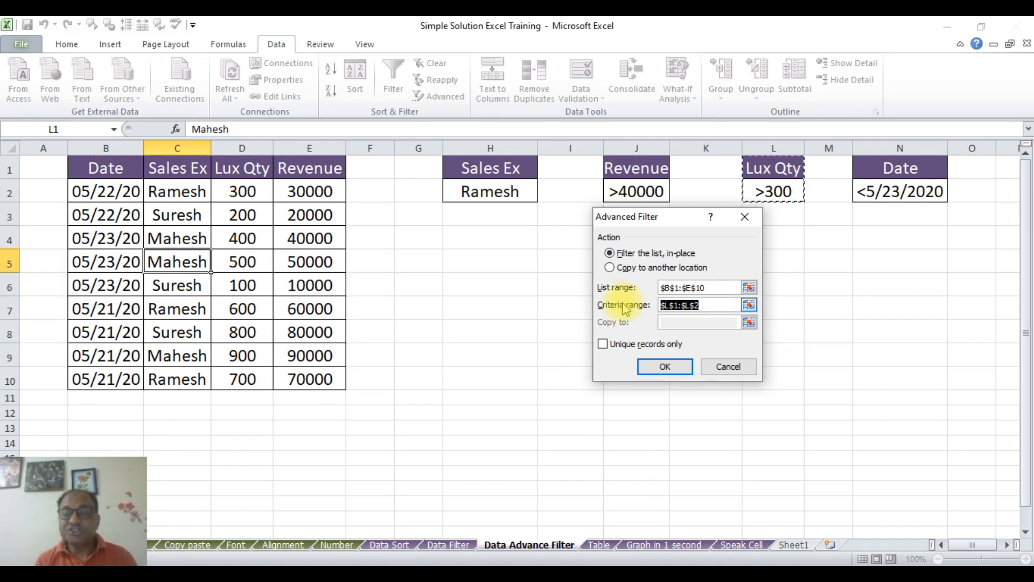
{"action": "key", "text": "BackSpace"}
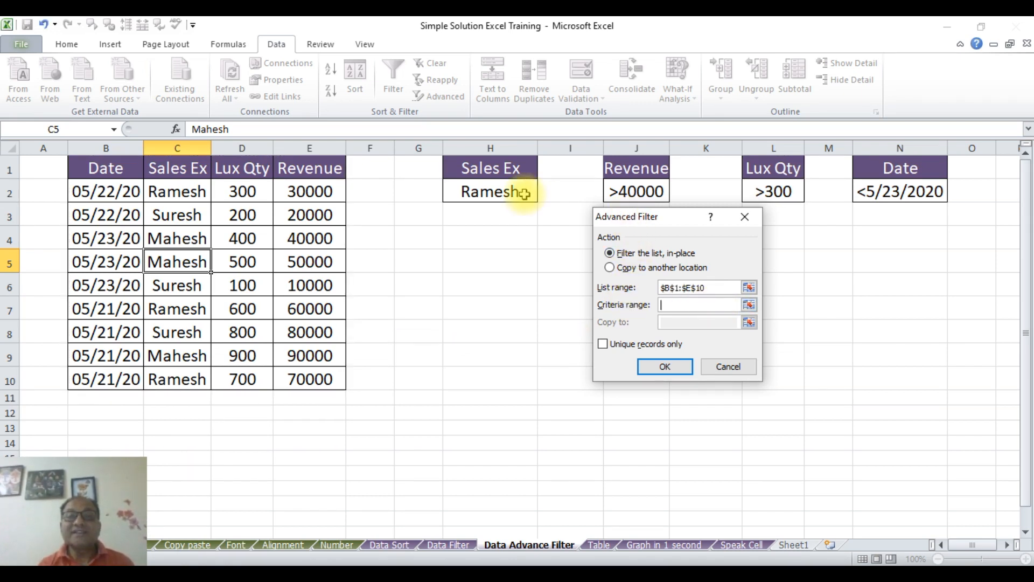
{"action": "left_click_drag", "start_coordinate": [505, 167], "coordinate": [513, 191]}
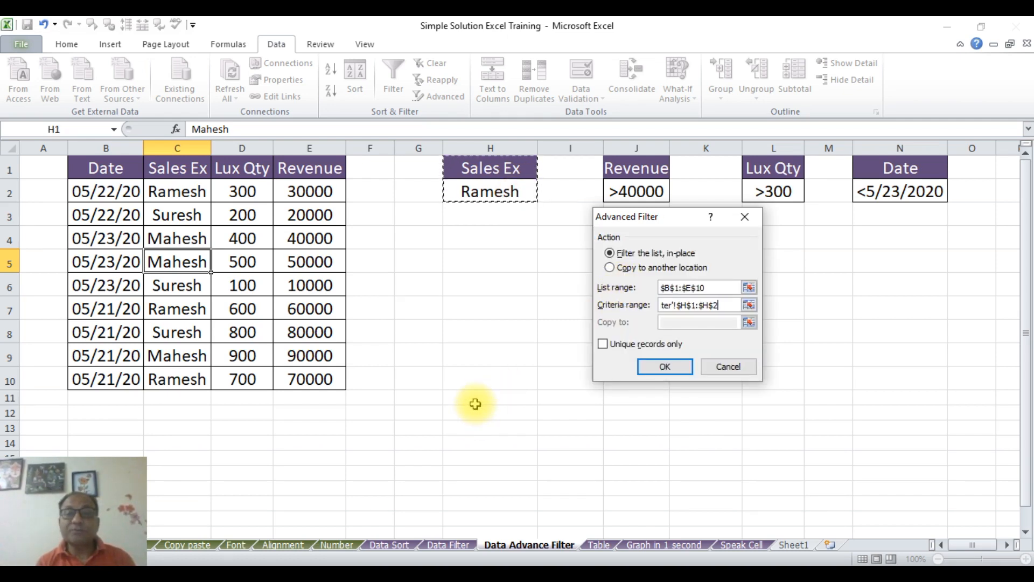
{"action": "left_click", "coordinate": [612, 267]}
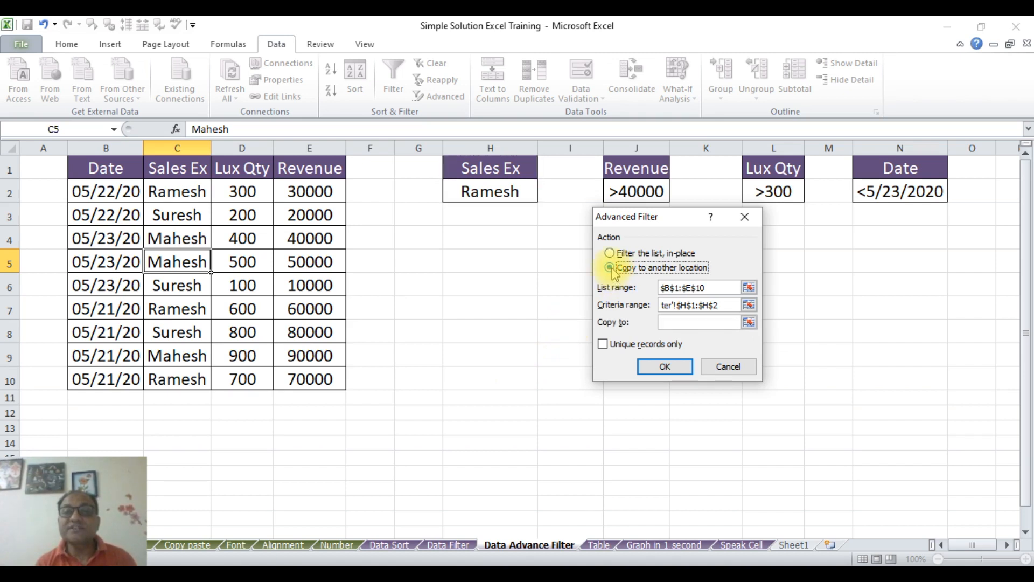
{"action": "left_click", "coordinate": [667, 321]}
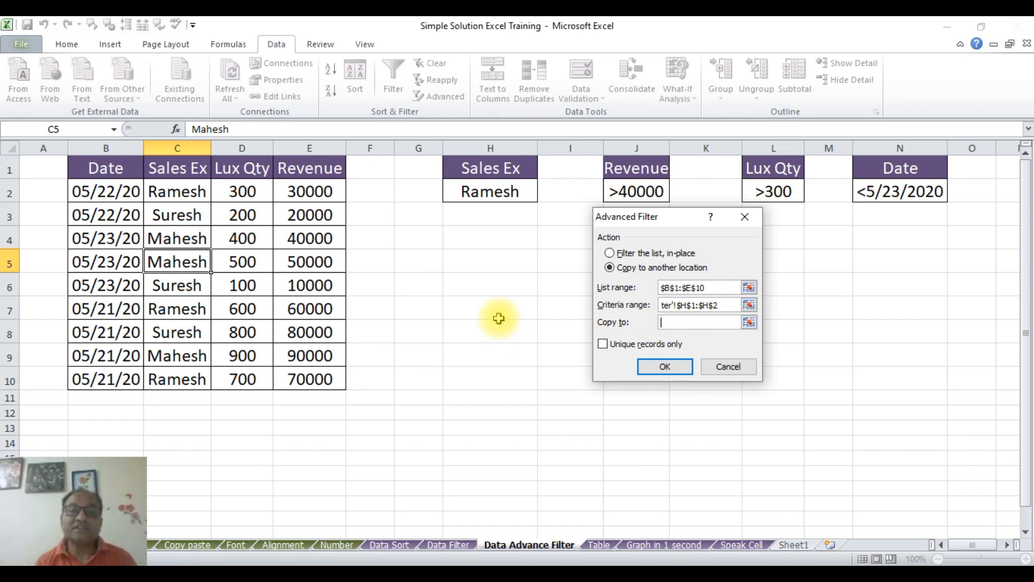
{"action": "left_click", "coordinate": [484, 286]}
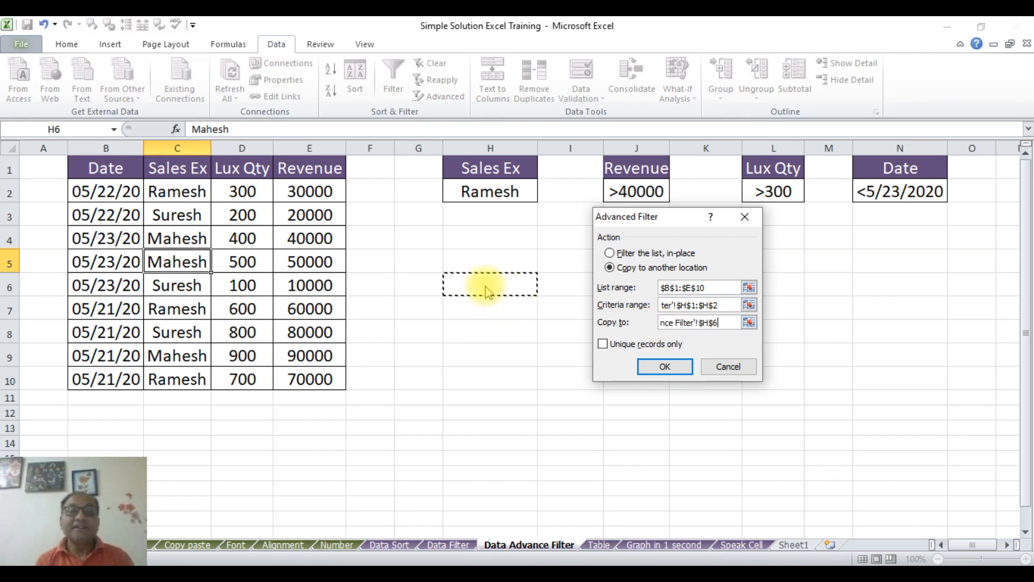
{"action": "left_click", "coordinate": [655, 361]}
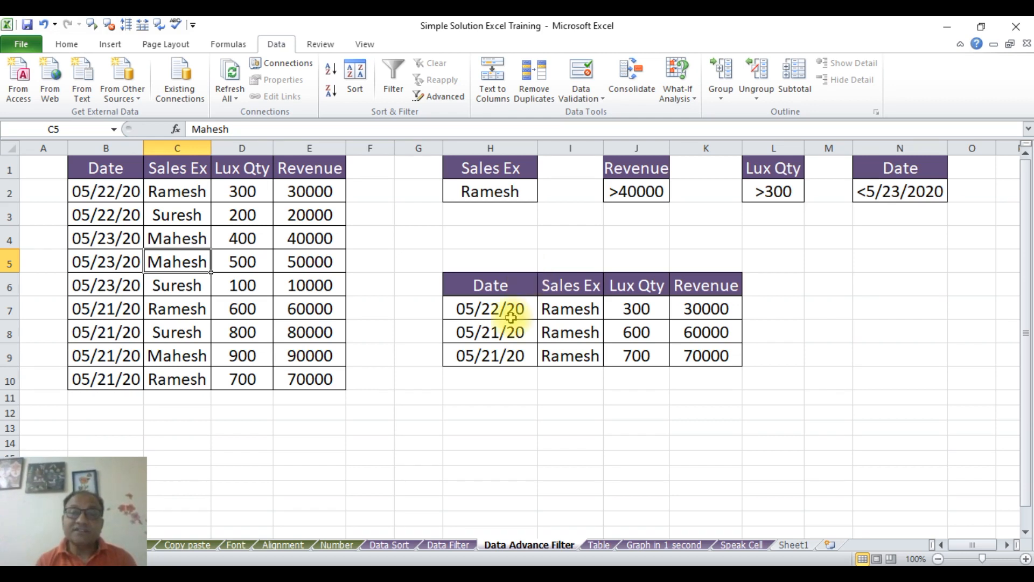
- Use Advanced Filter to copy the sales table records matching the Revenue >40000 criteria in J1:J2 to another location starting at H11
{"action": "left_click", "coordinate": [488, 400]}
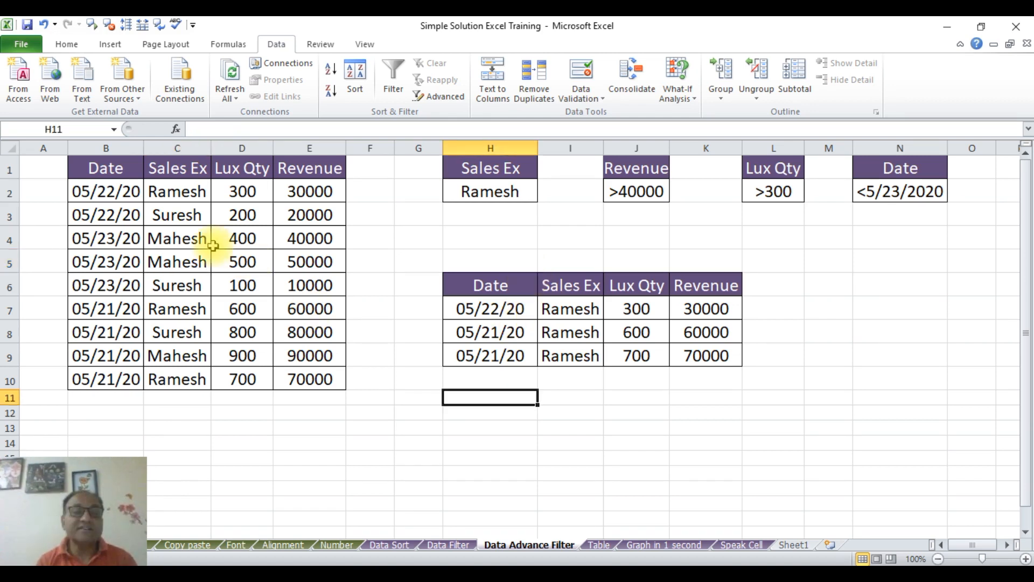
{"action": "left_click", "coordinate": [196, 239]}
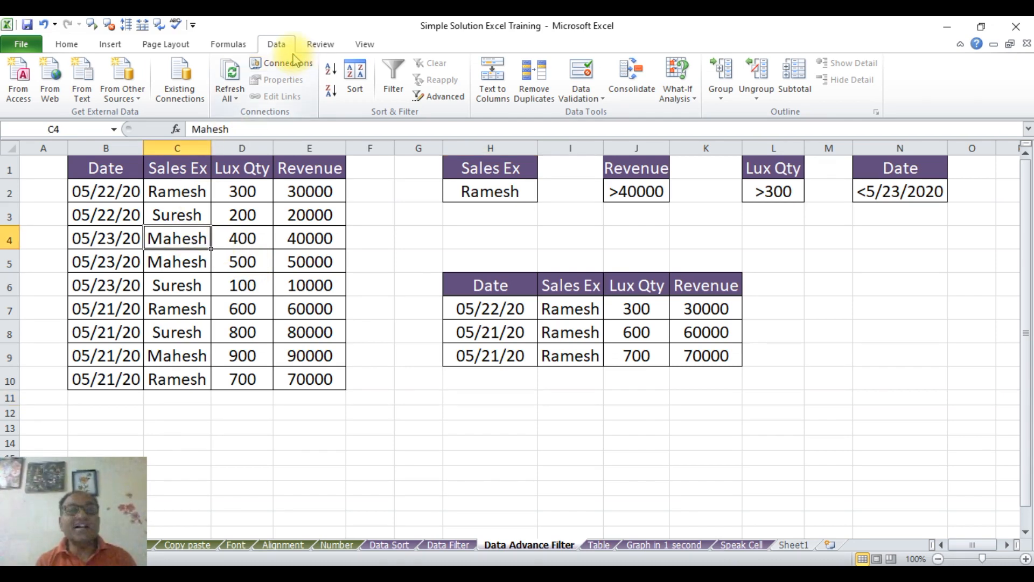
{"action": "left_click", "coordinate": [448, 96]}
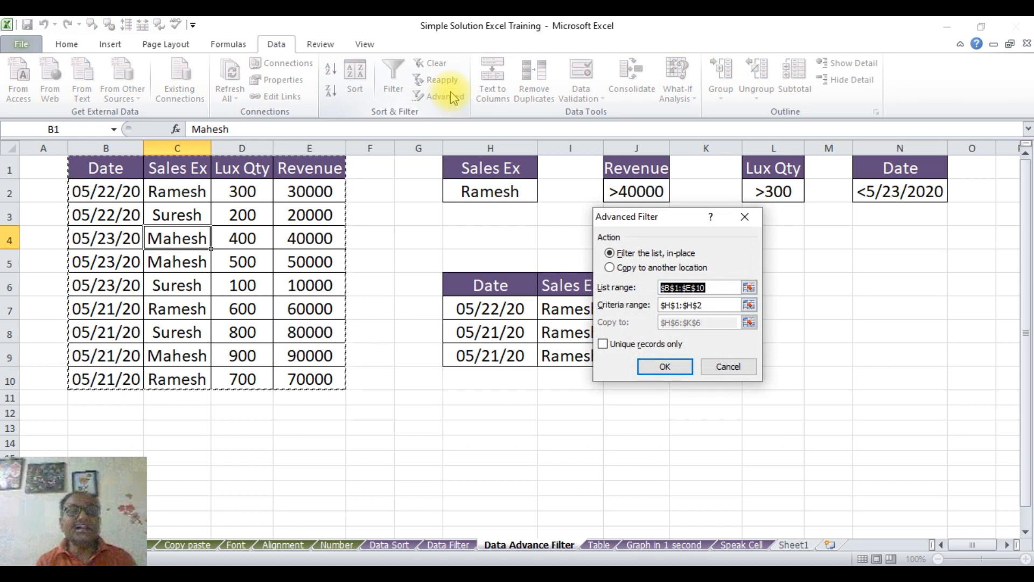
{"action": "left_click", "coordinate": [711, 304]}
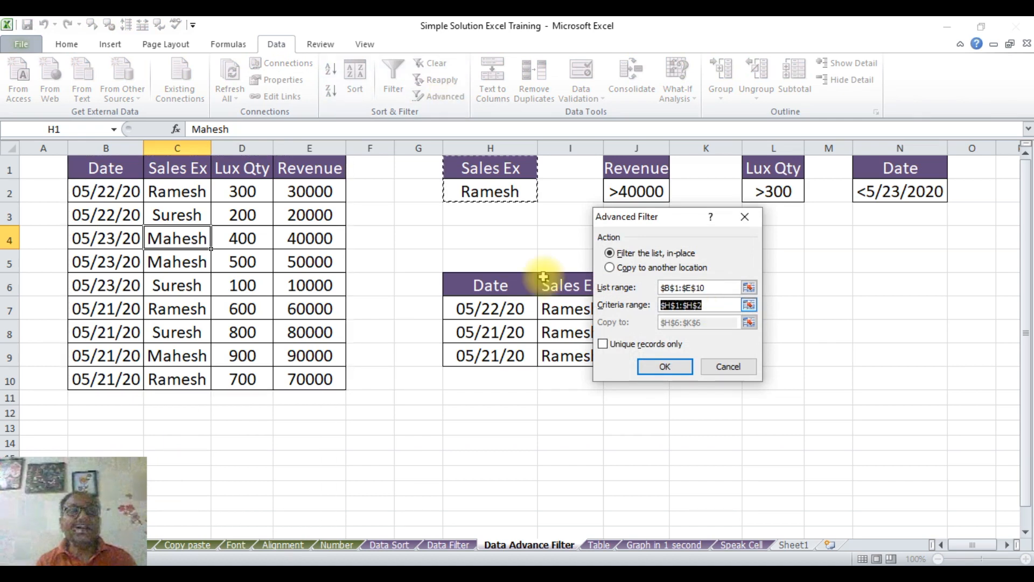
{"action": "left_click_drag", "start_coordinate": [639, 169], "coordinate": [642, 197]}
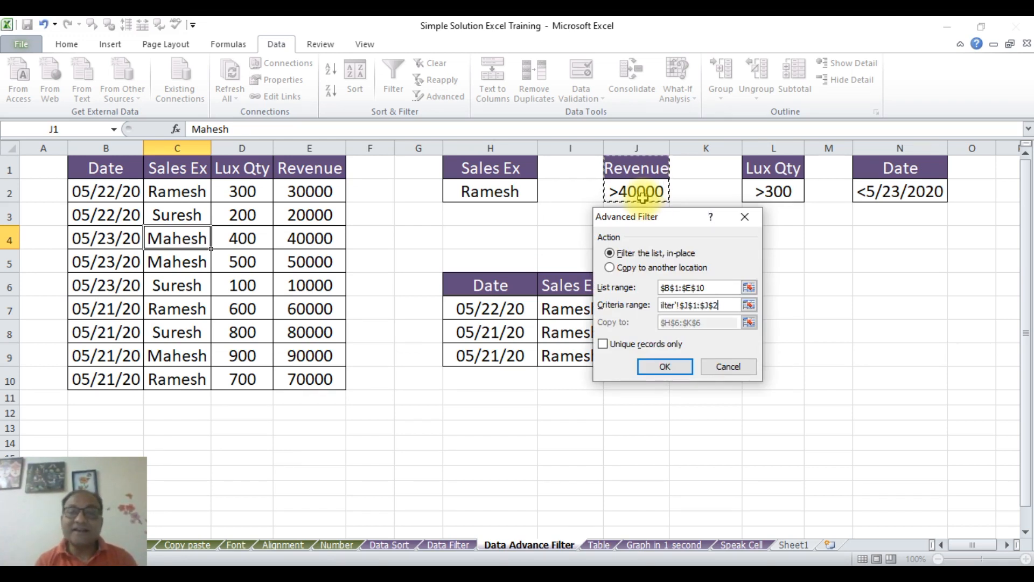
{"action": "left_click", "coordinate": [610, 268]}
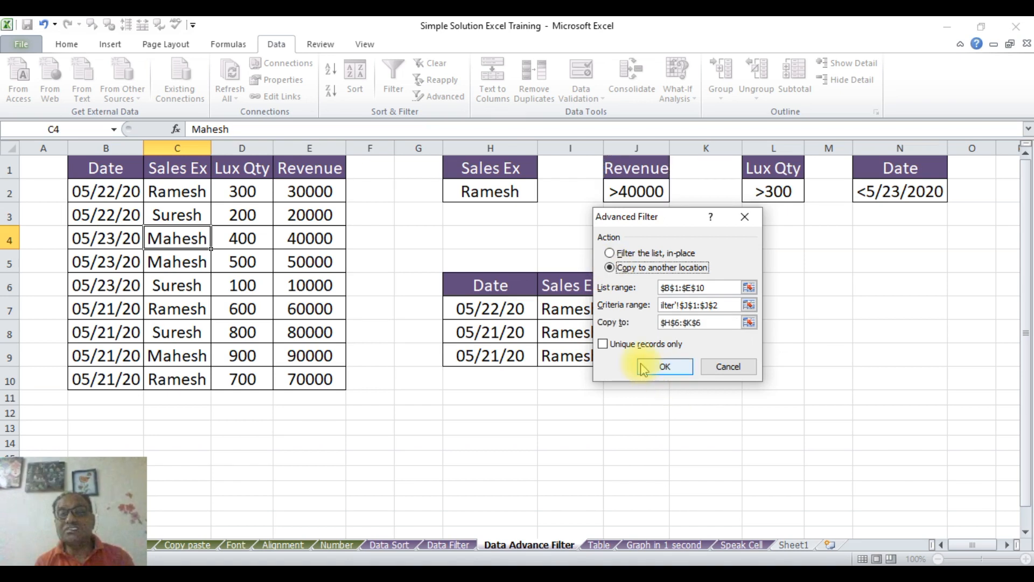
{"action": "double_click", "coordinate": [662, 322]}
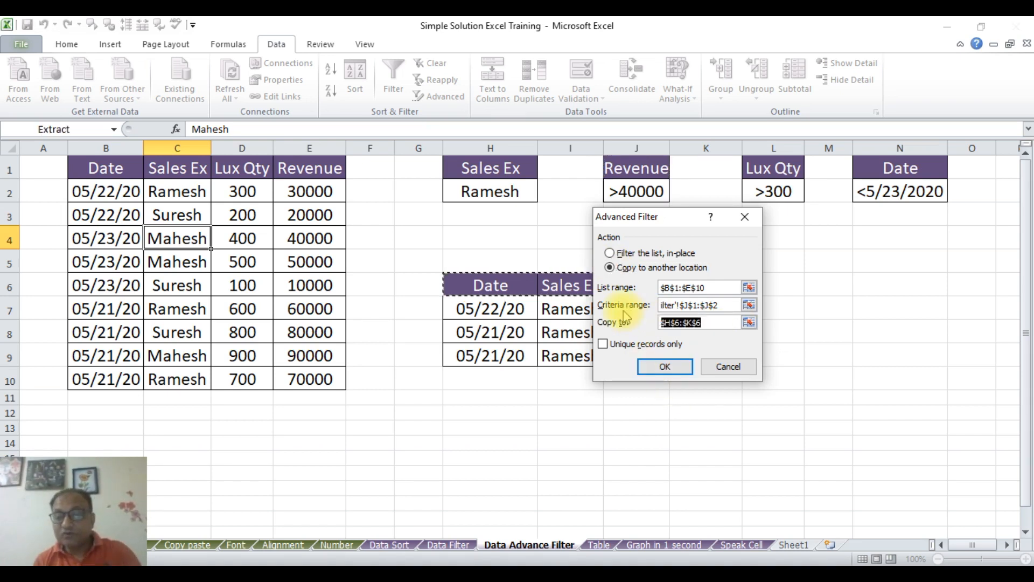
{"action": "key", "text": "BackSpace"}
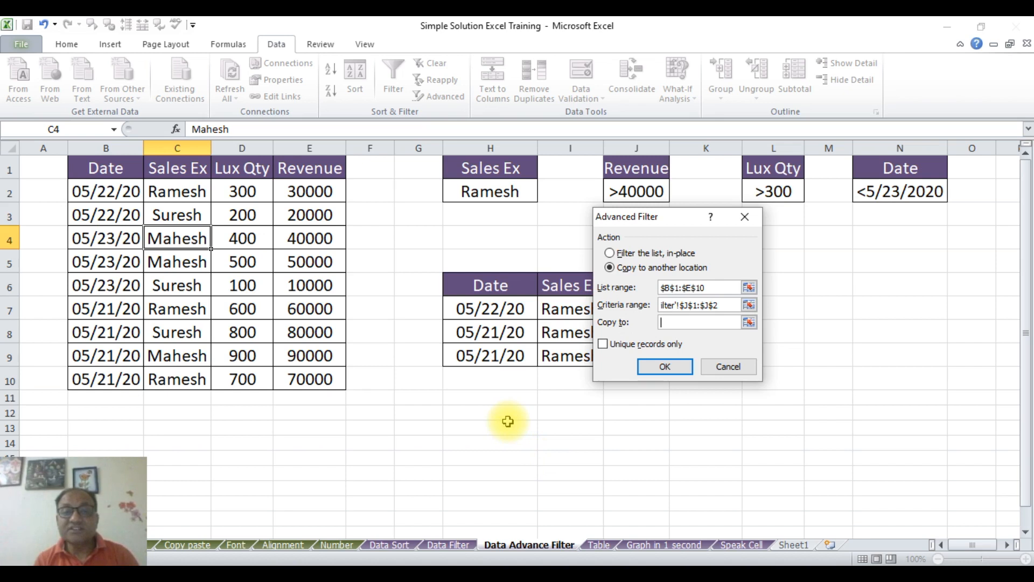
{"action": "left_click", "coordinate": [499, 399]}
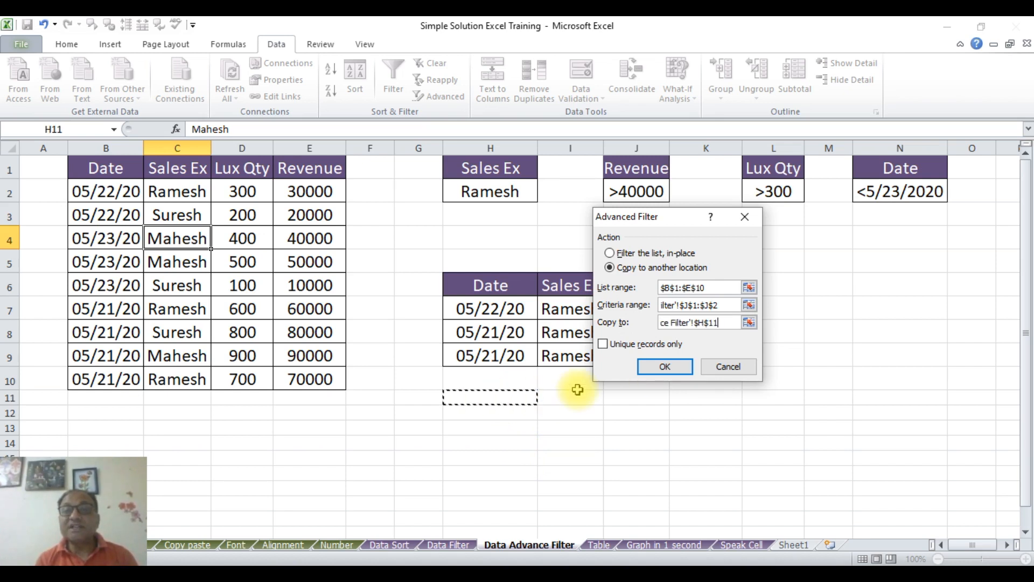
{"action": "left_click", "coordinate": [657, 372]}
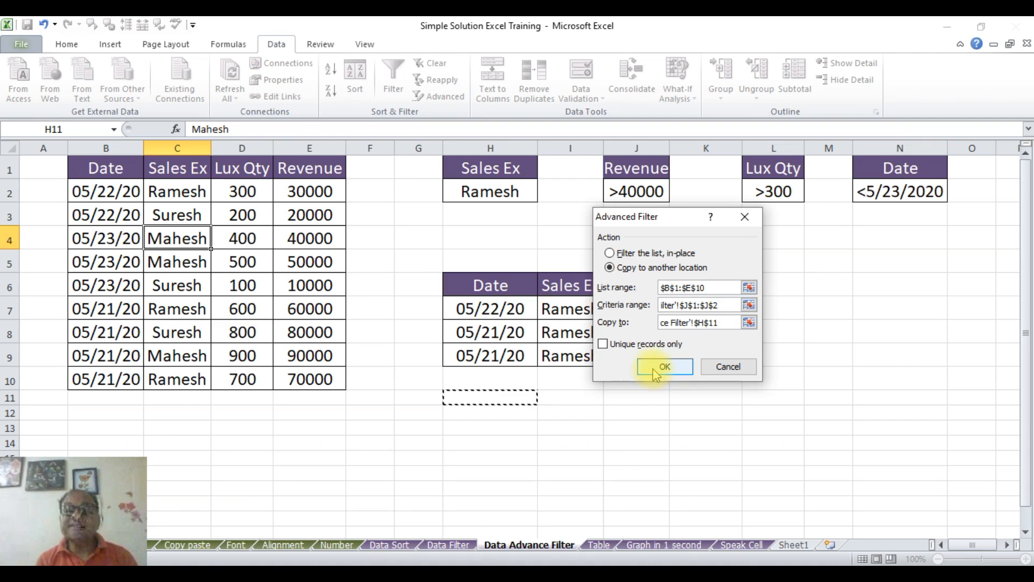
{"action": "left_click", "coordinate": [658, 368]}
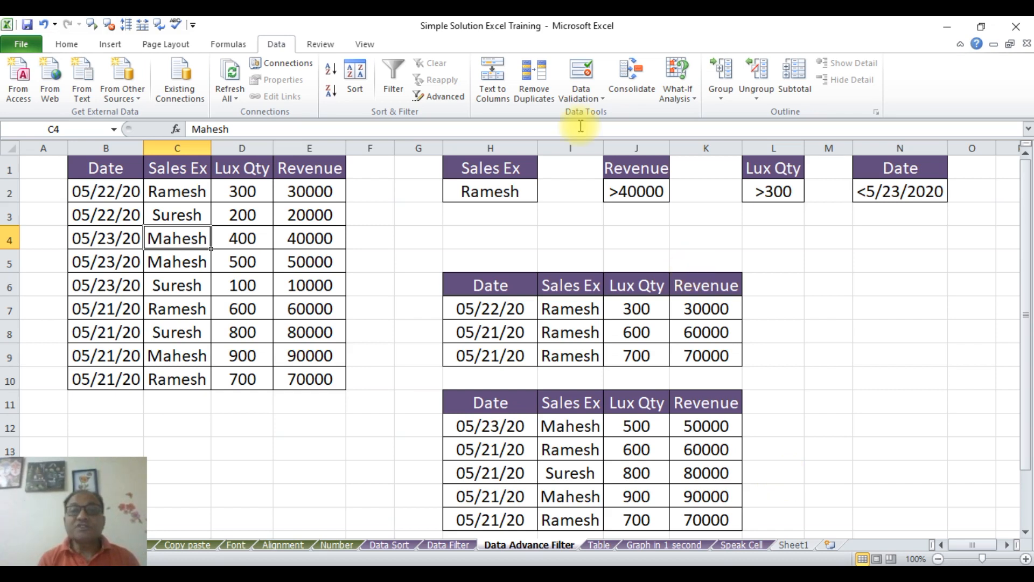
- Move the Revenue criteria block from J1:J2 to I1:I2, directly beside the Sales Ex criteria
{"action": "left_click", "coordinate": [627, 175]}
{"action": "key", "text": "shift+Down"}
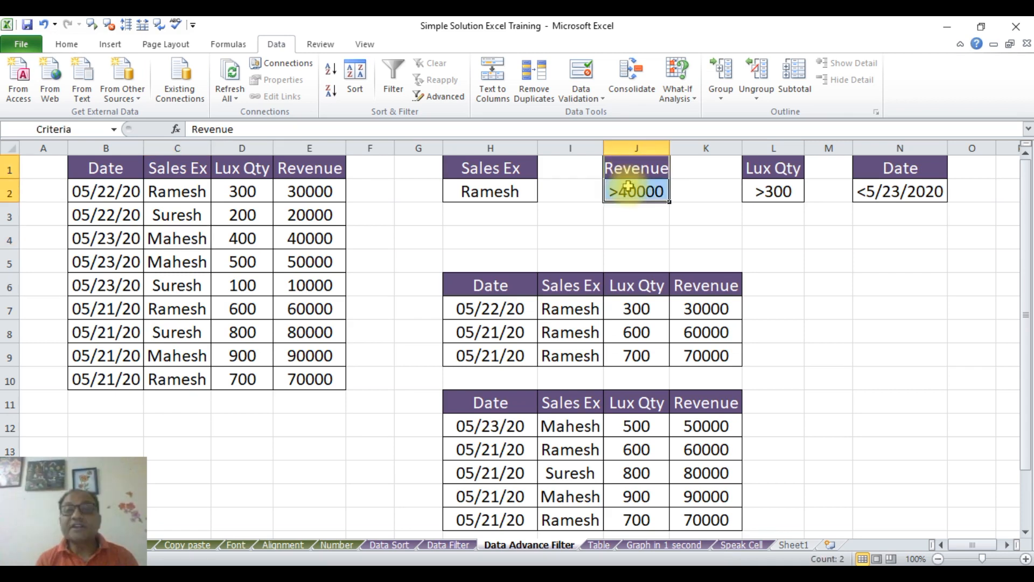
{"action": "left_click_drag", "start_coordinate": [607, 178], "coordinate": [570, 169]}
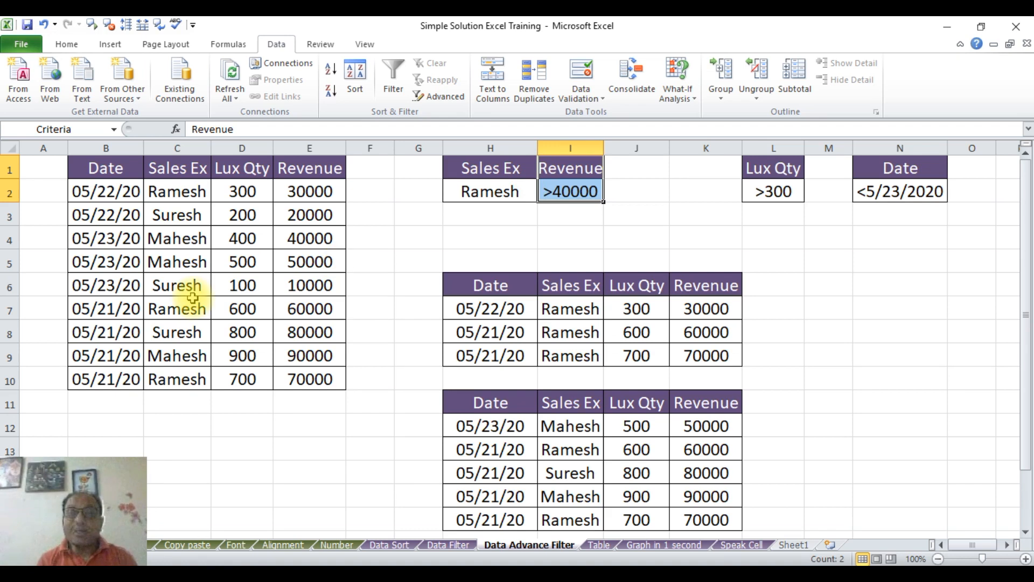
- Use Advanced Filter to copy the sales table records matching the combined Sales Ex and Revenue criteria H1:I2 to another location starting at N5
{"action": "left_click", "coordinate": [159, 238]}
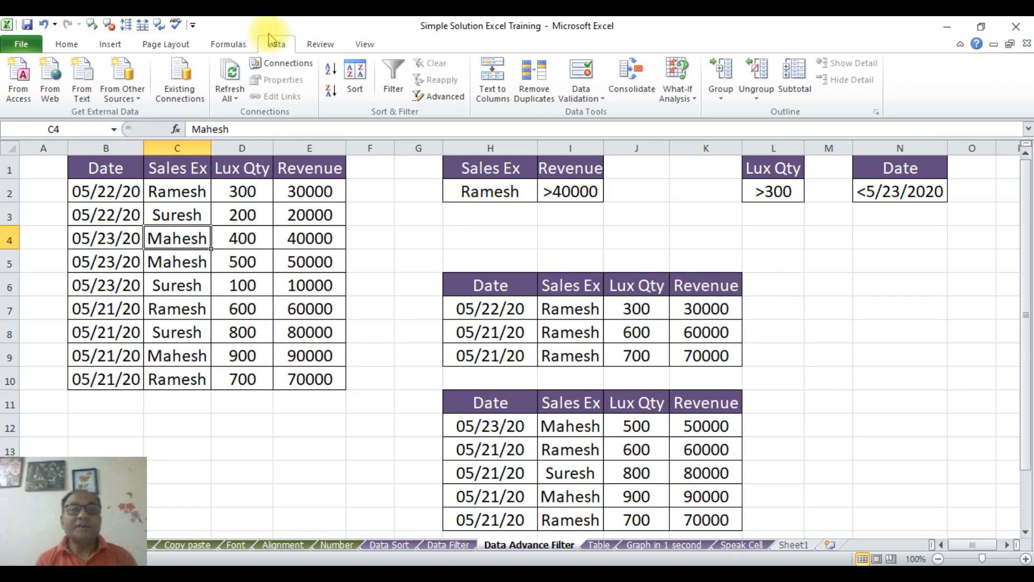
{"action": "left_click", "coordinate": [441, 96]}
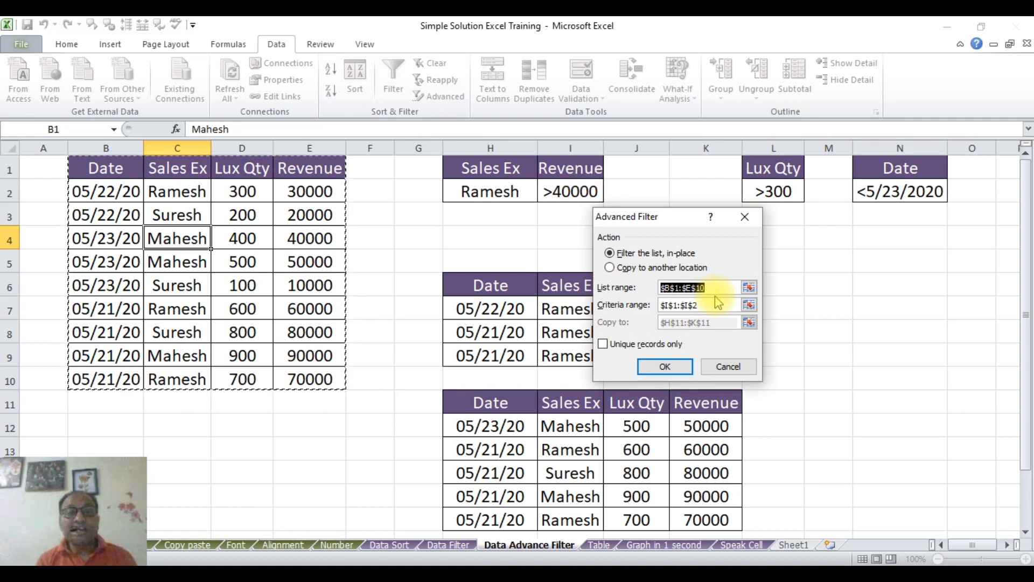
{"action": "left_click_drag", "start_coordinate": [708, 306], "coordinate": [653, 297]}
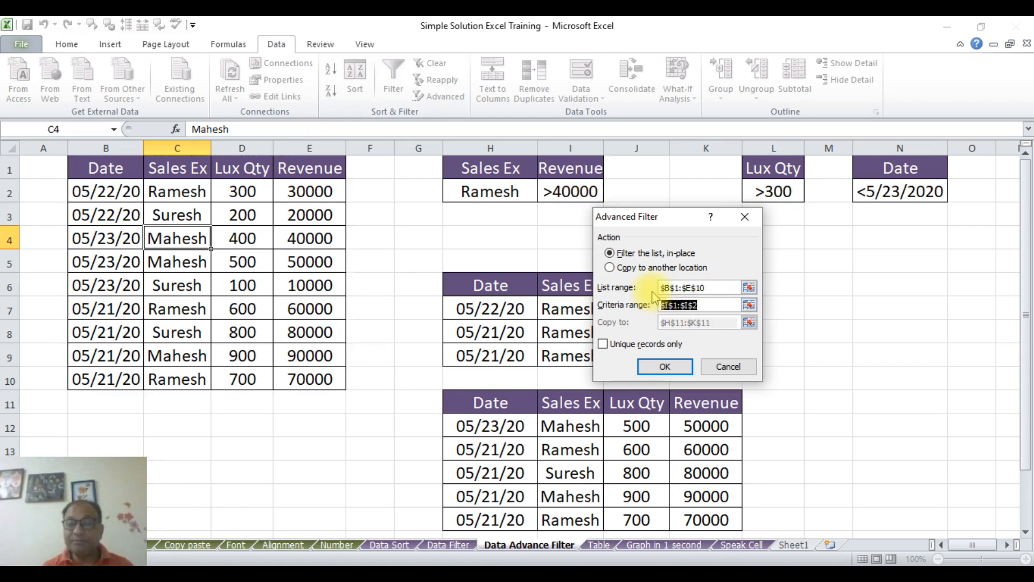
{"action": "key", "text": "Delete"}
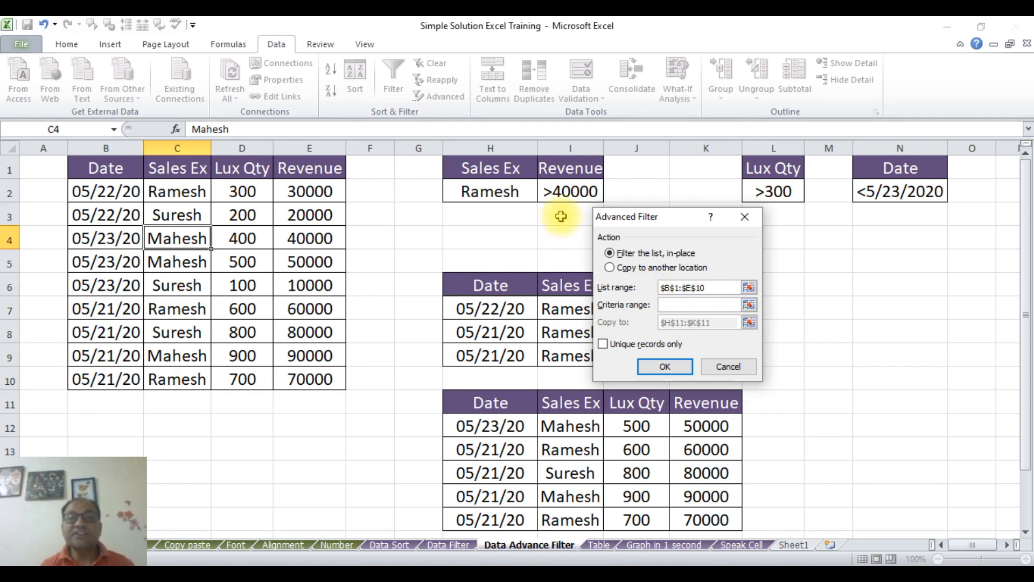
{"action": "left_click_drag", "start_coordinate": [480, 170], "coordinate": [500, 186]}
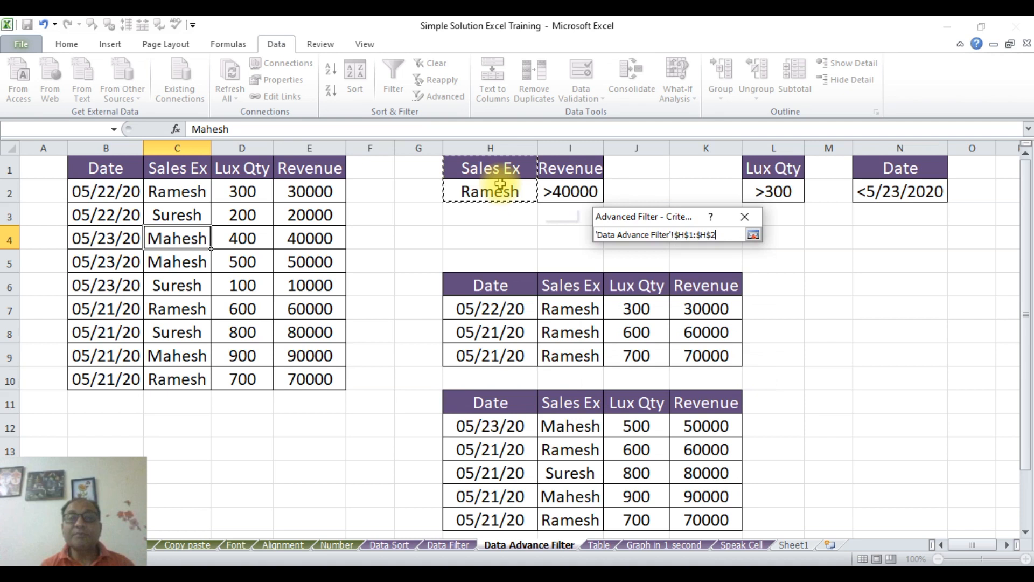
{"action": "left_click_drag", "start_coordinate": [500, 185], "coordinate": [571, 191]}
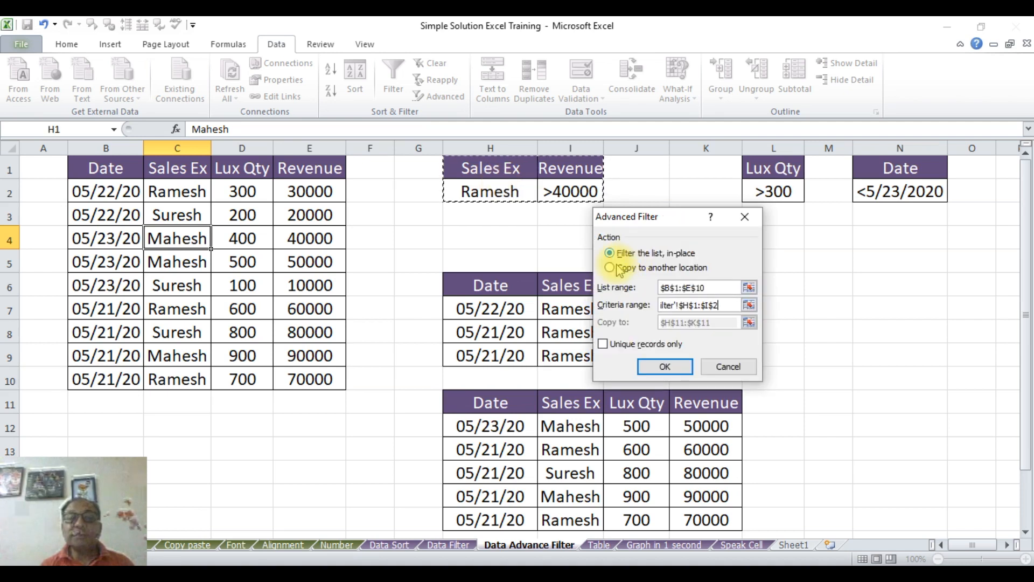
{"action": "left_click", "coordinate": [611, 268]}
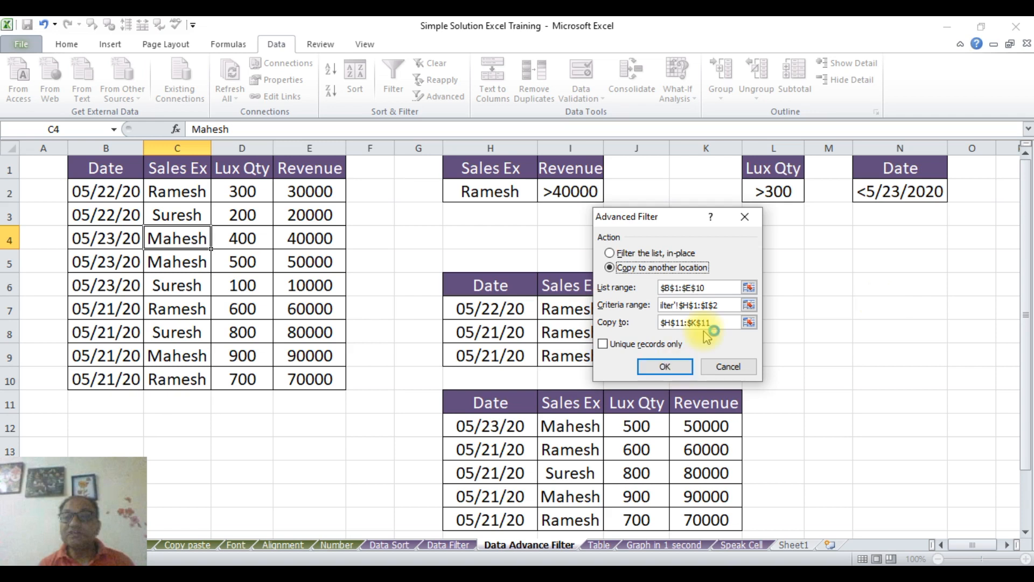
{"action": "left_click_drag", "start_coordinate": [704, 326], "coordinate": [643, 324]}
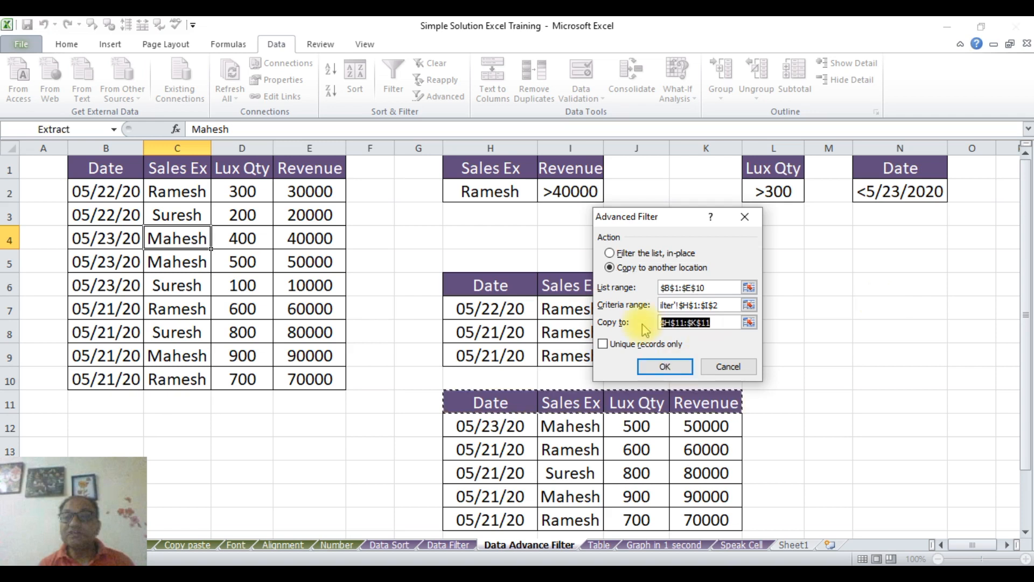
{"action": "key", "text": "BackSpace"}
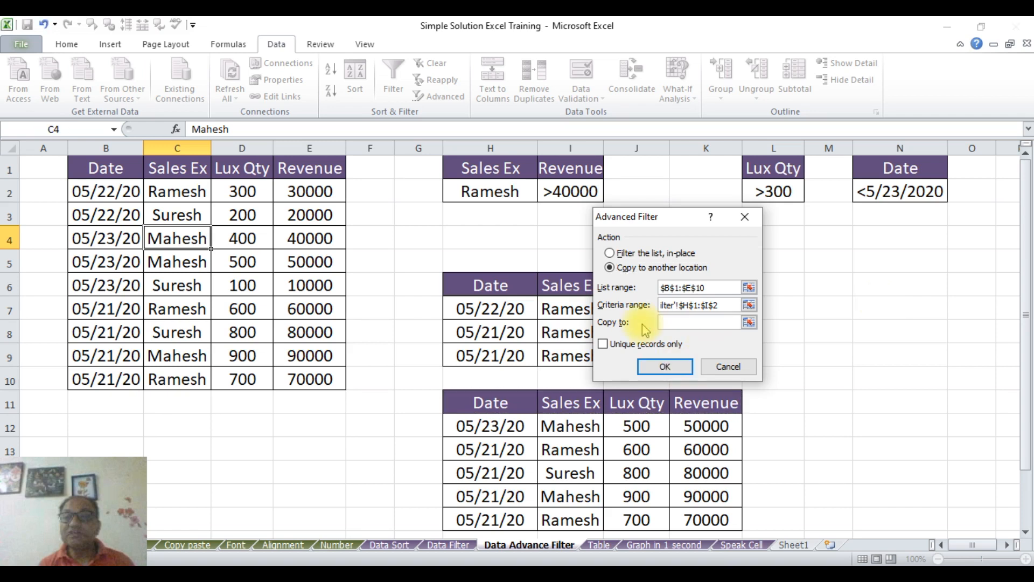
{"action": "left_click", "coordinate": [881, 263]}
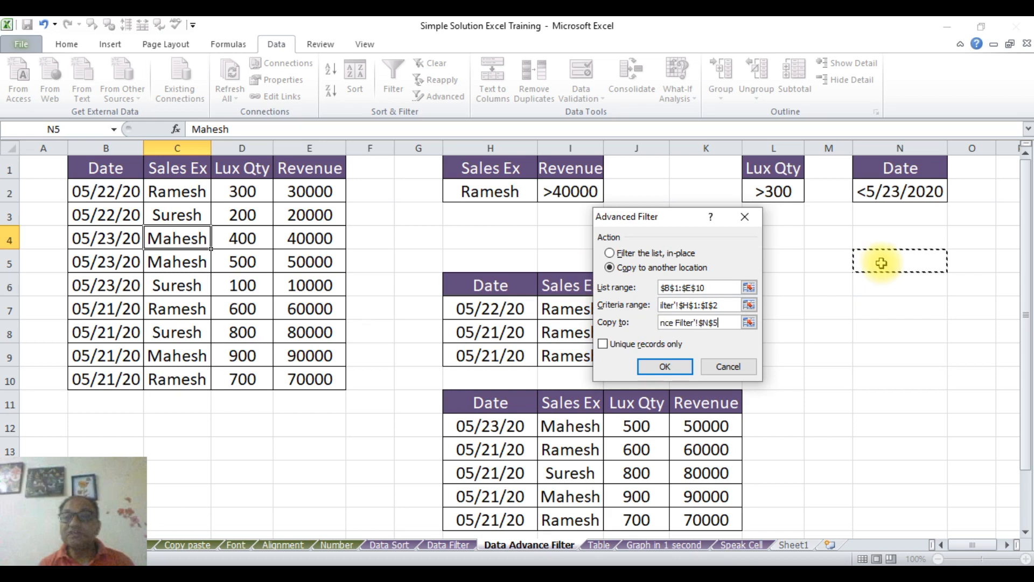
{"action": "left_click", "coordinate": [663, 368]}
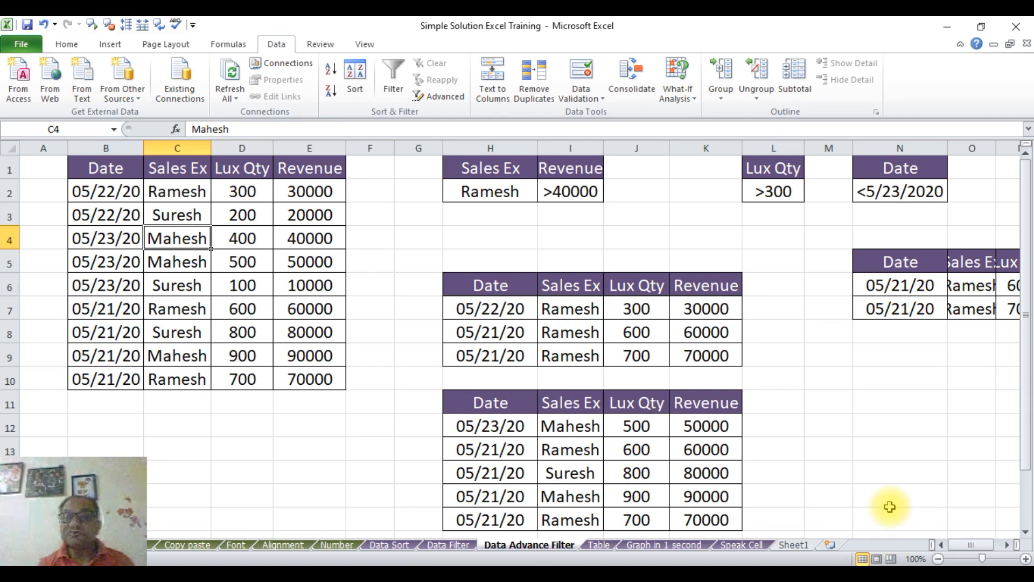
- Autofit the widths of columns O and Q so the Sales Ex and Revenue values of the extracted records fit
{"action": "left_click", "coordinate": [856, 406]}
{"action": "key", "text": "Right"}
{"action": "key", "text": "Right"}
{"action": "key", "text": "Right"}
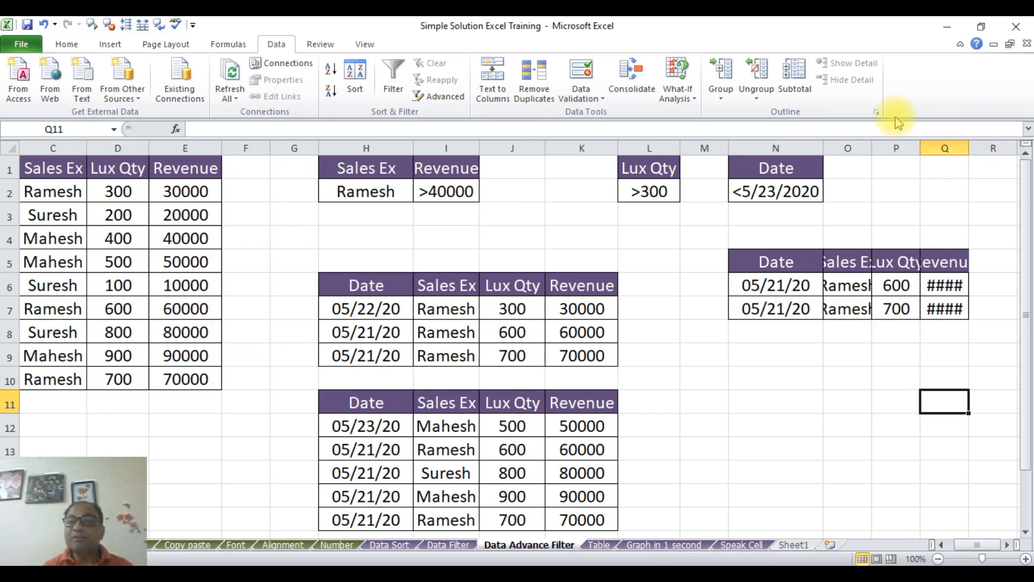
{"action": "double_click", "coordinate": [872, 144]}
{"action": "left_click_drag", "start_coordinate": [872, 145], "coordinate": [959, 164]}
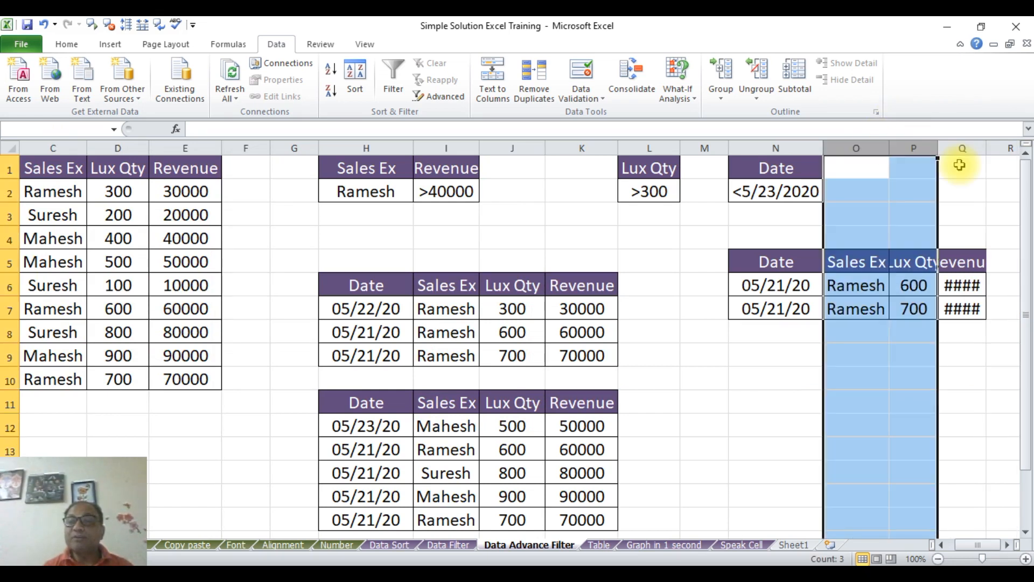
{"action": "double_click", "coordinate": [985, 148]}
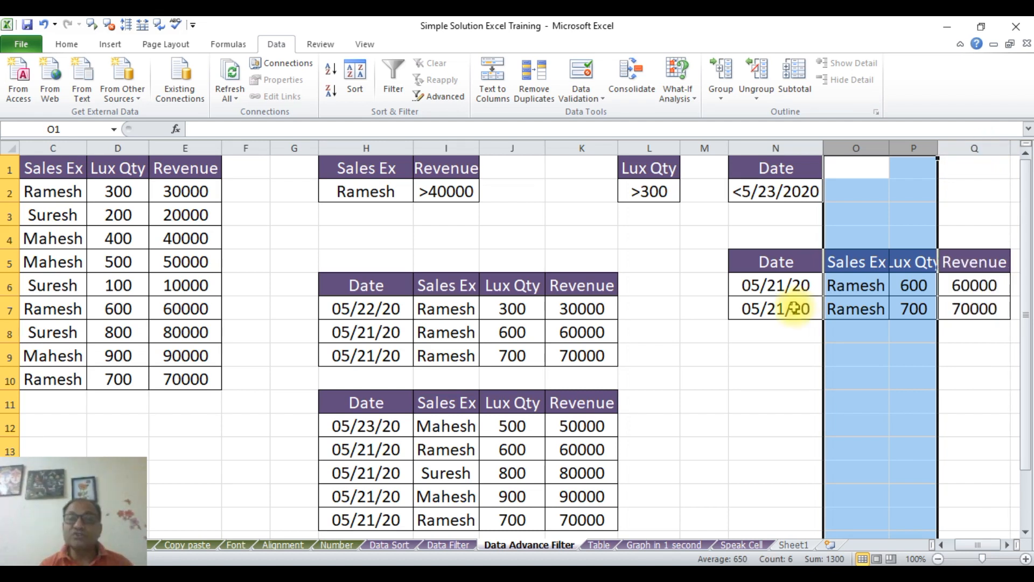
{"action": "left_click", "coordinate": [983, 399]}
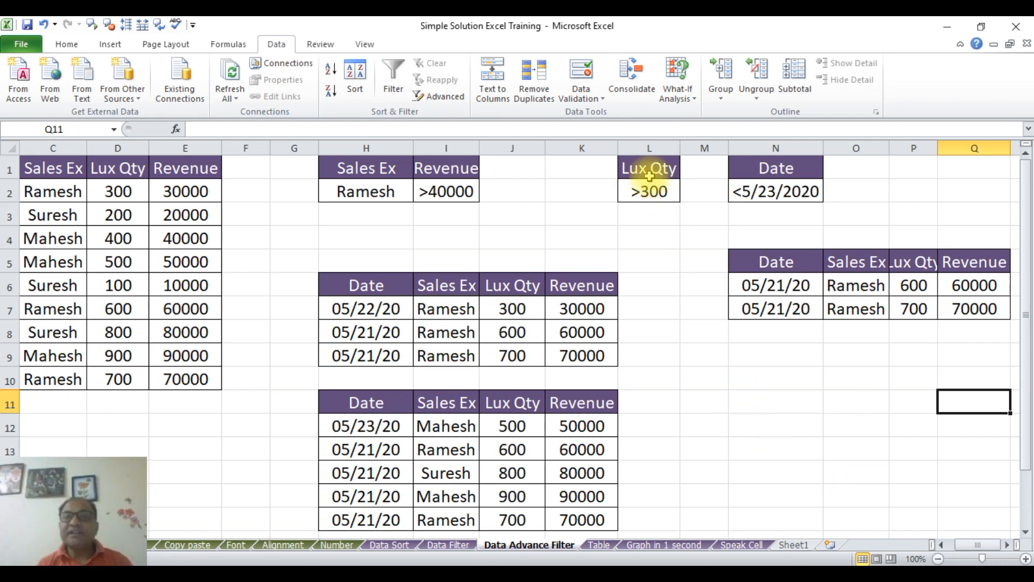
- Start an Advanced Filter on the sales table and set its criteria range to the Date <5/23/2020 block in N1:N2
{"action": "left_click_drag", "start_coordinate": [649, 173], "coordinate": [651, 189]}
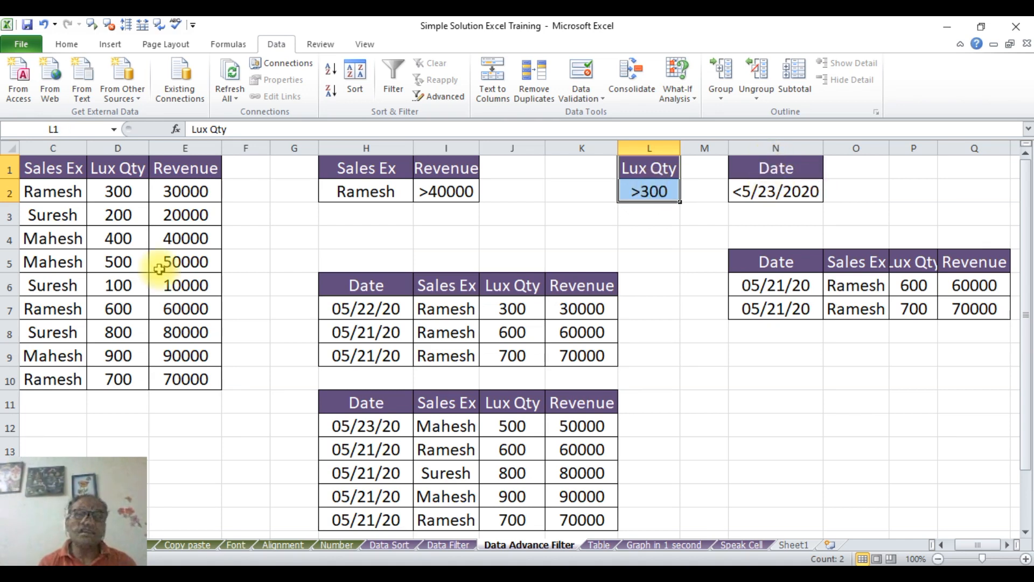
{"action": "left_click", "coordinate": [97, 241]}
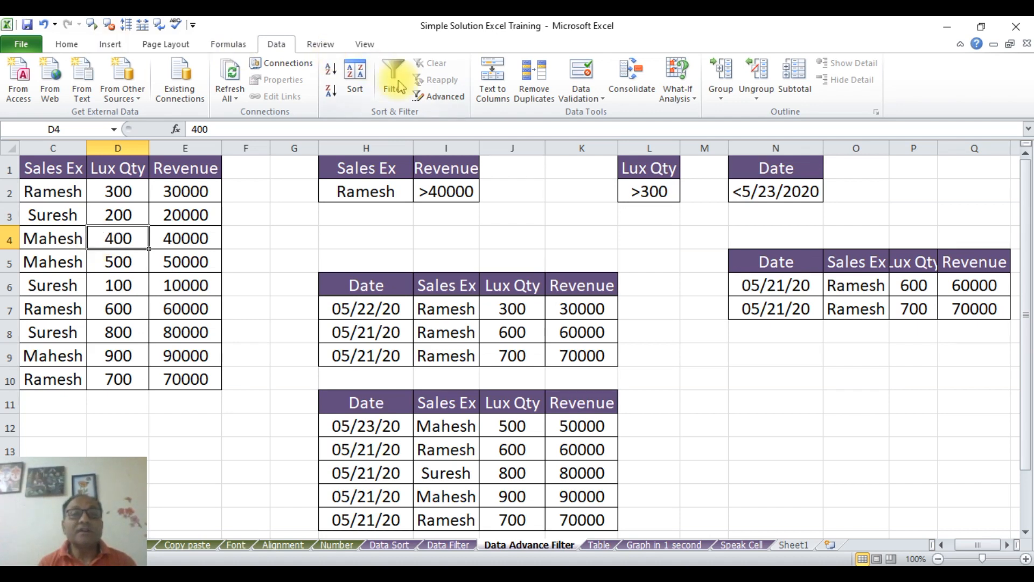
{"action": "left_click", "coordinate": [441, 98]}
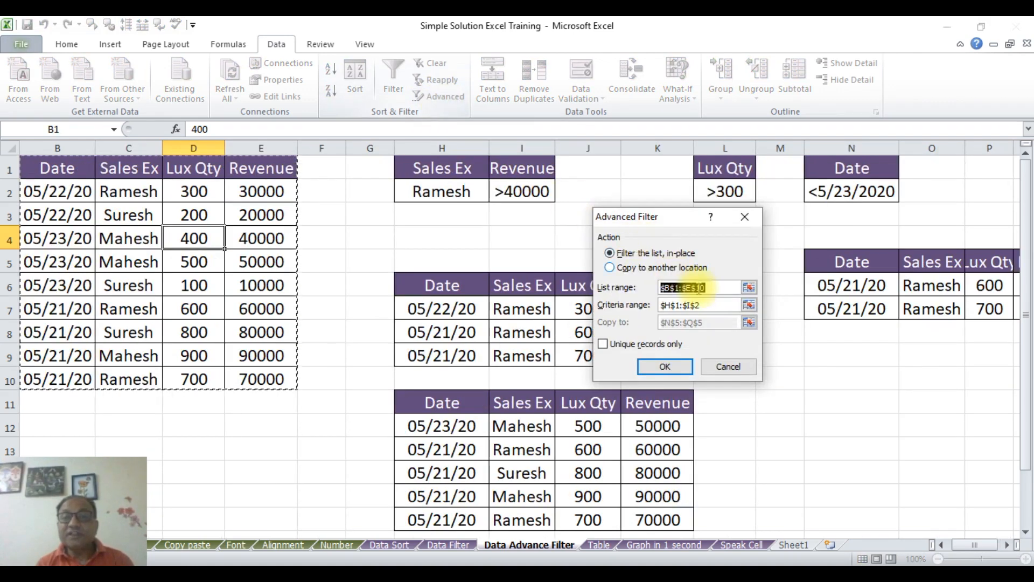
{"action": "left_click", "coordinate": [704, 305]}
{"action": "left_click_drag", "start_coordinate": [703, 306], "coordinate": [639, 305]}
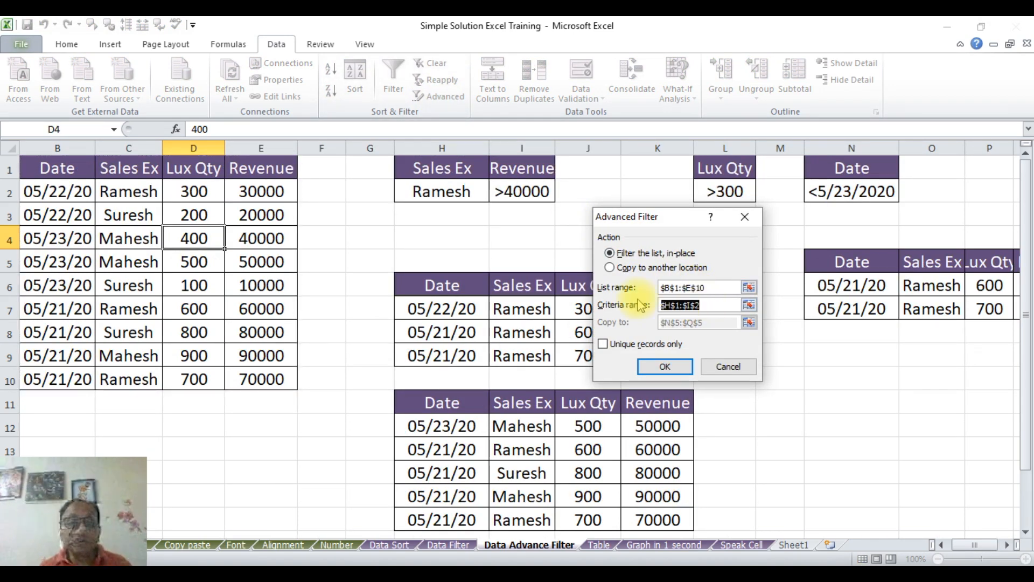
{"action": "key", "text": "BackSpace"}
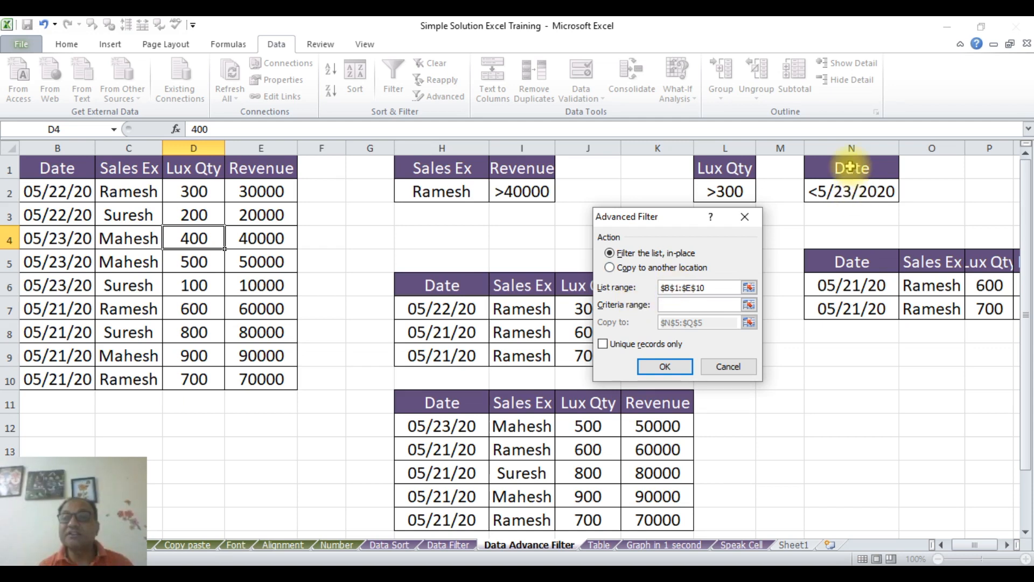
{"action": "left_click_drag", "start_coordinate": [850, 167], "coordinate": [850, 191]}
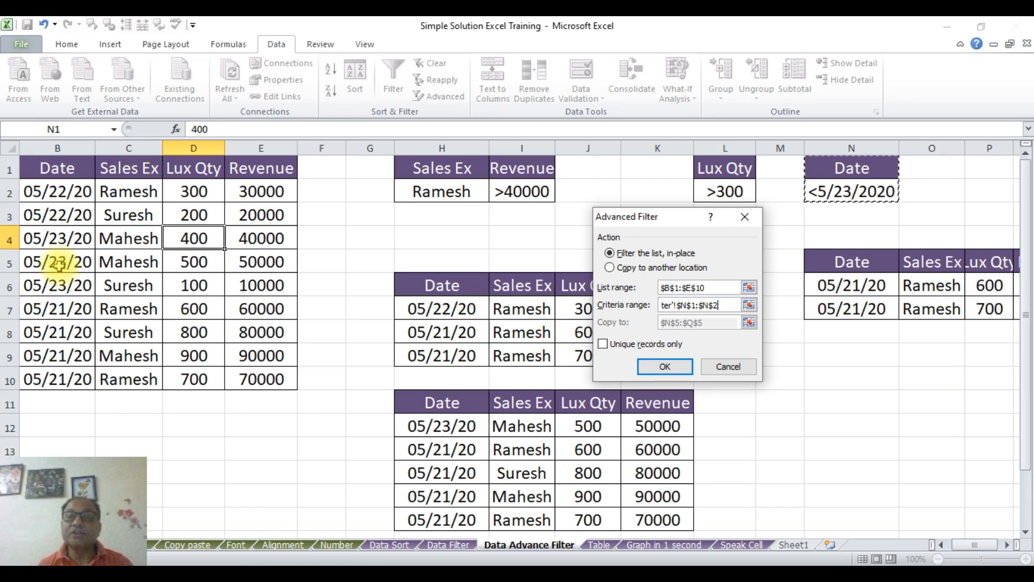
- Set the filter to copy to another location, replace the destination with N10, and run it
{"action": "left_click", "coordinate": [609, 269]}
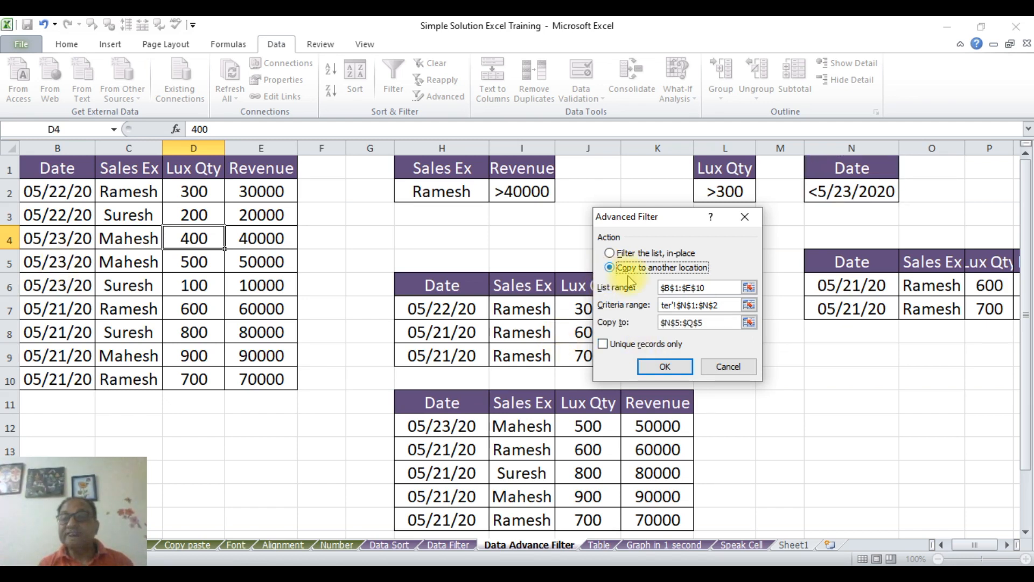
{"action": "left_click", "coordinate": [714, 323]}
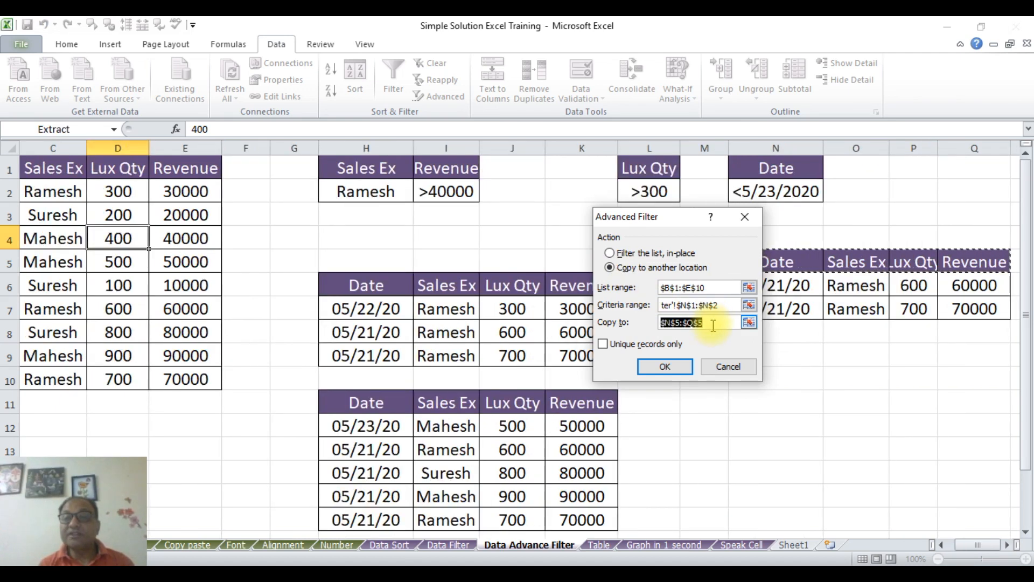
{"action": "left_click", "coordinate": [714, 322]}
{"action": "key", "text": "BackSpace"}
{"action": "key", "text": "BackSpace"}
{"action": "key", "text": "BackSpace"}
{"action": "key", "text": "BackSpace"}
{"action": "key", "text": "BackSpace"}
{"action": "key", "text": "BackSpace"}
{"action": "key", "text": "BackSpace"}
{"action": "key", "text": "BackSpace"}
{"action": "key", "text": "BackSpace"}
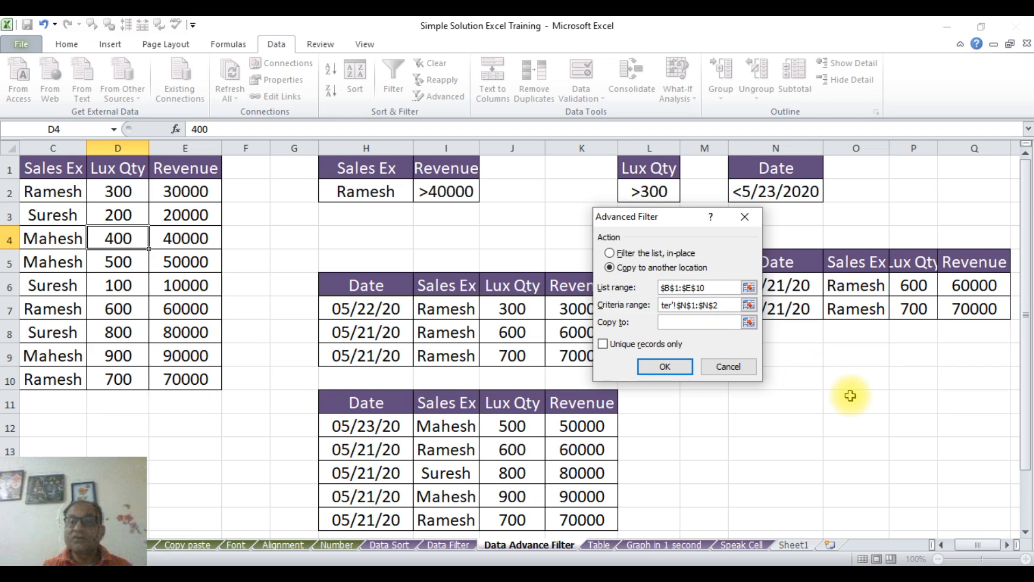
{"action": "left_click", "coordinate": [776, 379]}
{"action": "left_click", "coordinate": [665, 366]}
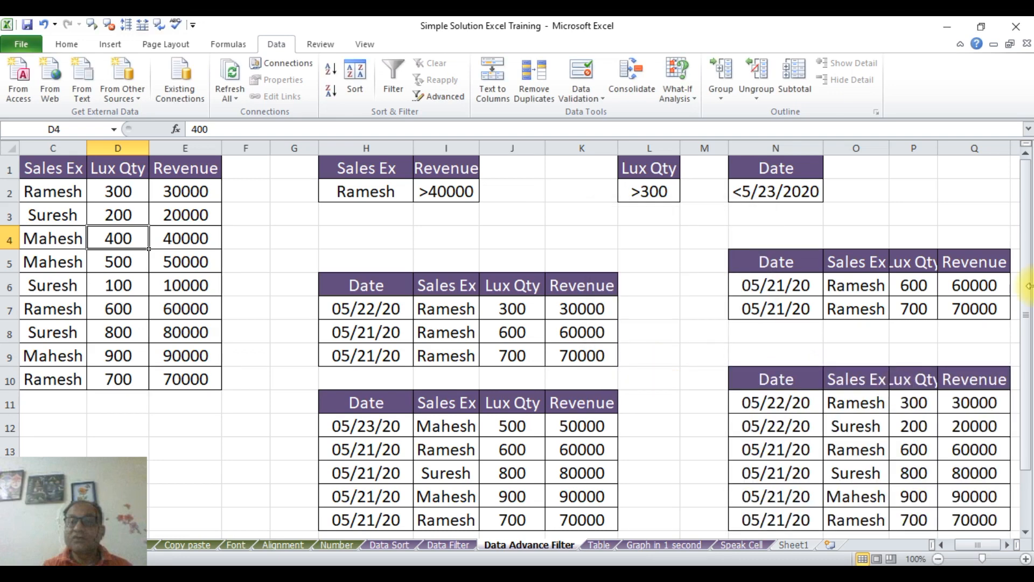
- Examine the records extracted by date below N10 and compare them with the Date column of the sales table
{"action": "left_click_drag", "start_coordinate": [1027, 252], "coordinate": [1028, 260]}
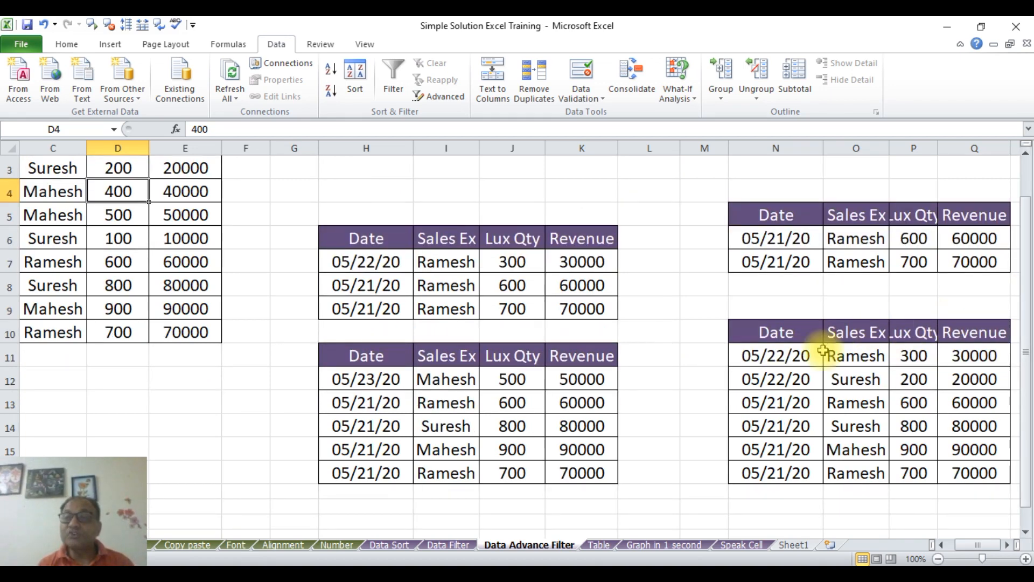
{"action": "left_click_drag", "start_coordinate": [811, 353], "coordinate": [830, 473]}
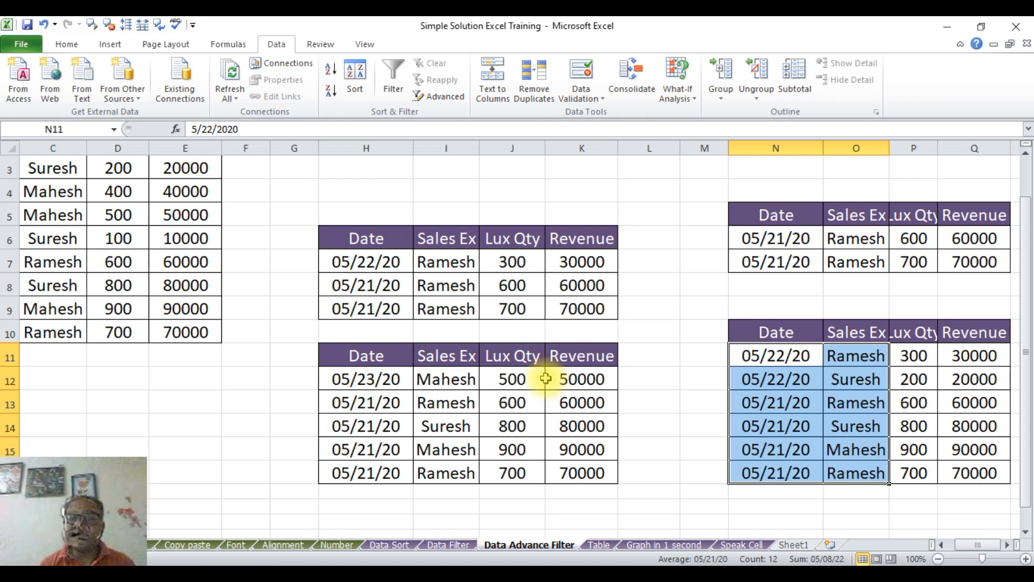
{"action": "left_click", "coordinate": [492, 328]}
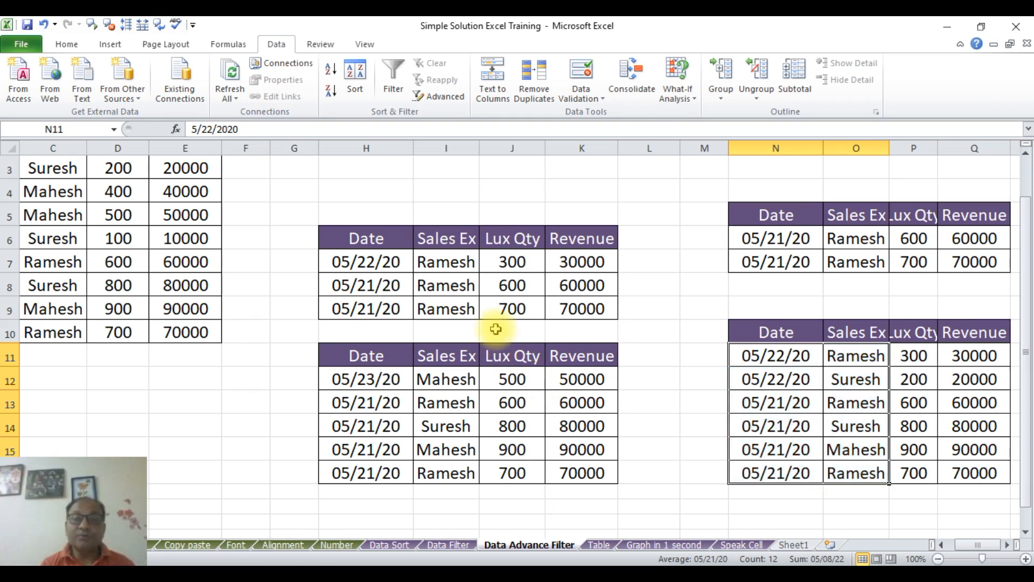
{"action": "key", "text": "Left"}
{"action": "key", "text": "Home"}
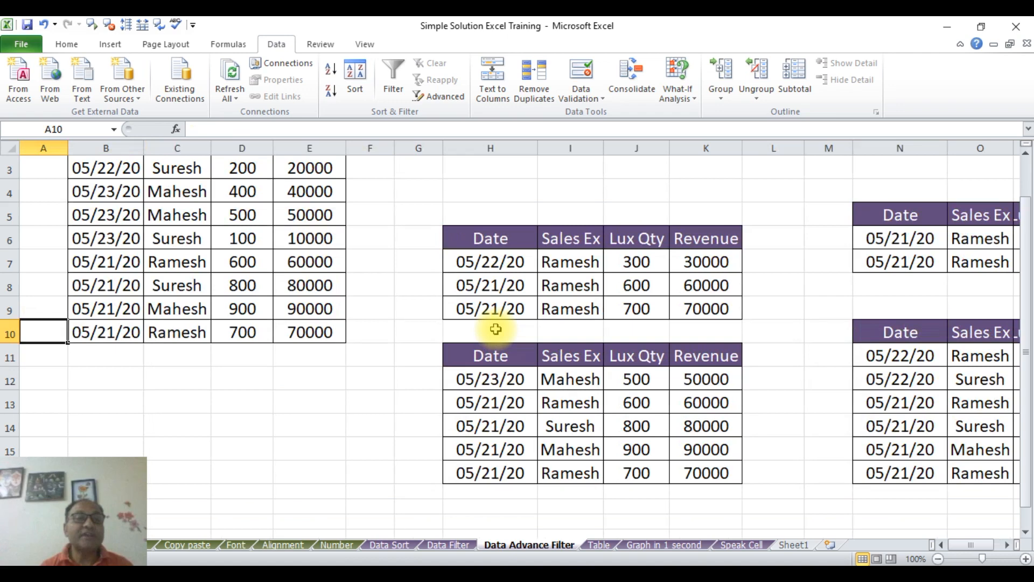
{"action": "key", "text": "Right"}
{"action": "key", "text": "Up"}
{"action": "key", "text": "Up"}
{"action": "key", "text": "Up"}
{"action": "key", "text": "Up"}
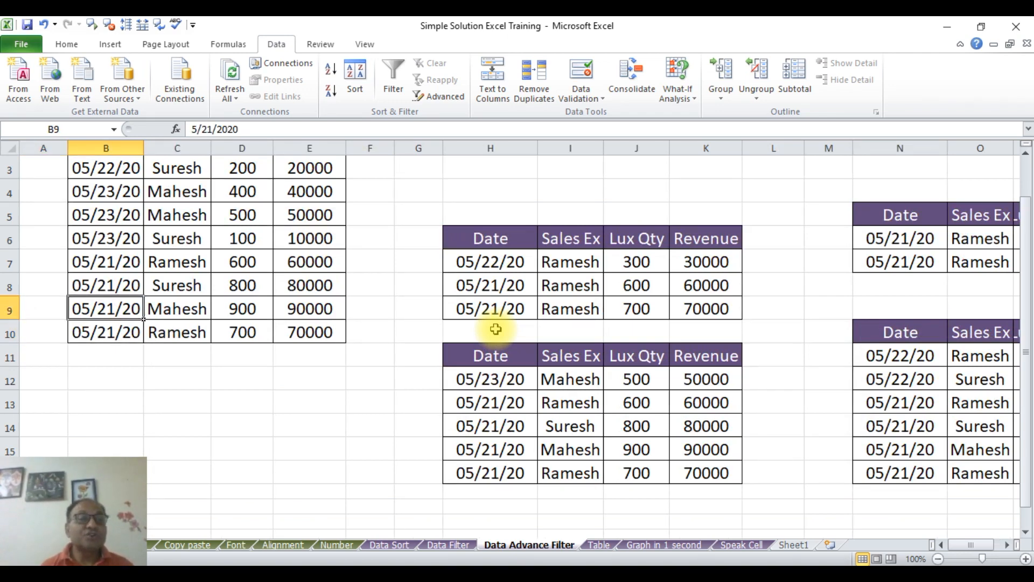
{"action": "key", "text": "Up"}
{"action": "key", "text": "Up"}
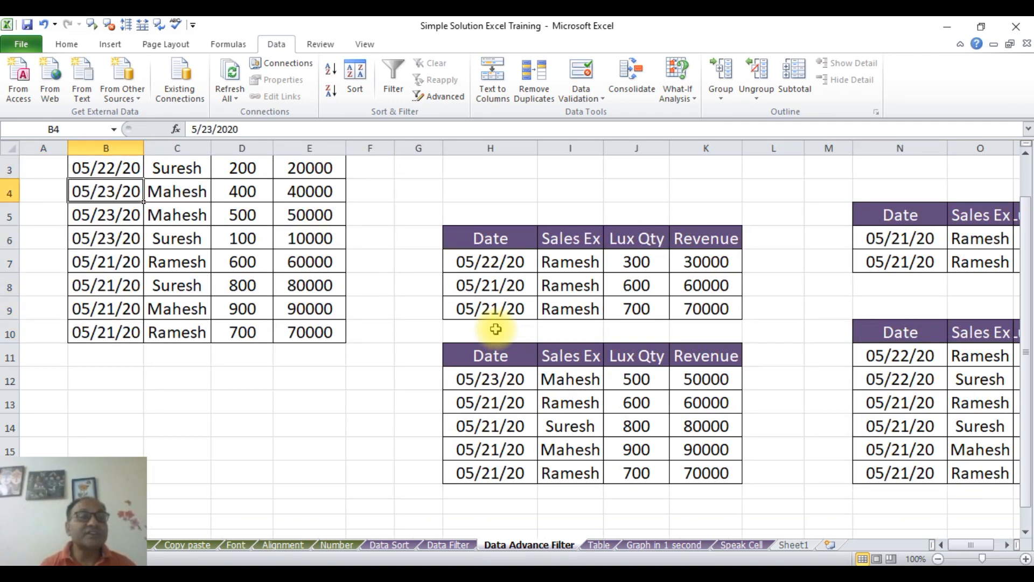
{"action": "key", "text": "Down"}
{"action": "key", "text": "Down"}
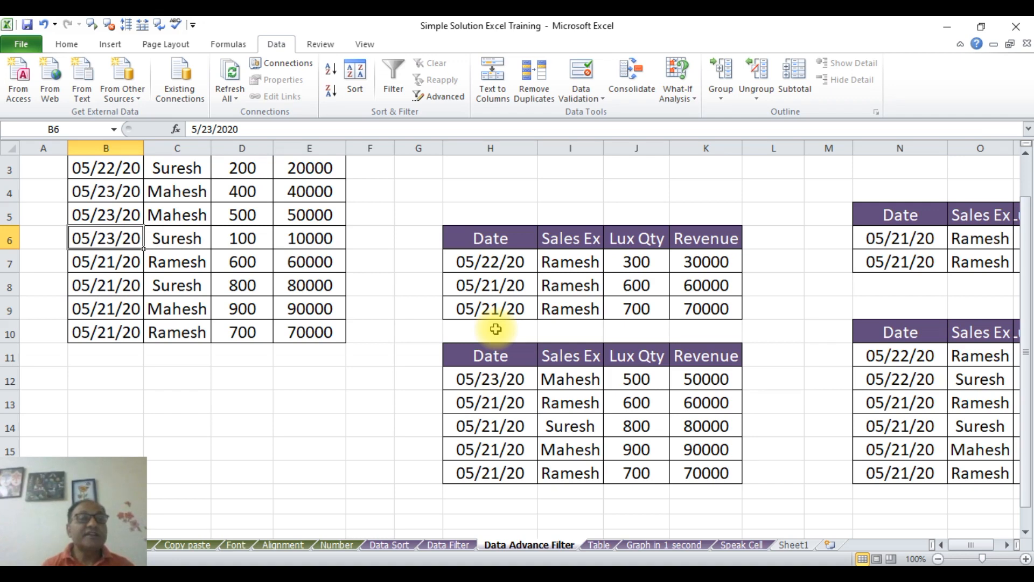
{"action": "key", "text": "Right"}
{"action": "key", "text": "Right"}
{"action": "key", "text": "Right"}
{"action": "key", "text": "Right"}
{"action": "key", "text": "Right"}
{"action": "key", "text": "Right"}
{"action": "key", "text": "Right"}
{"action": "key", "text": "Right"}
{"action": "key", "text": "Right"}
{"action": "key", "text": "Right"}
{"action": "key", "text": "Right"}
{"action": "key", "text": "Right"}
{"action": "key", "text": "Right"}
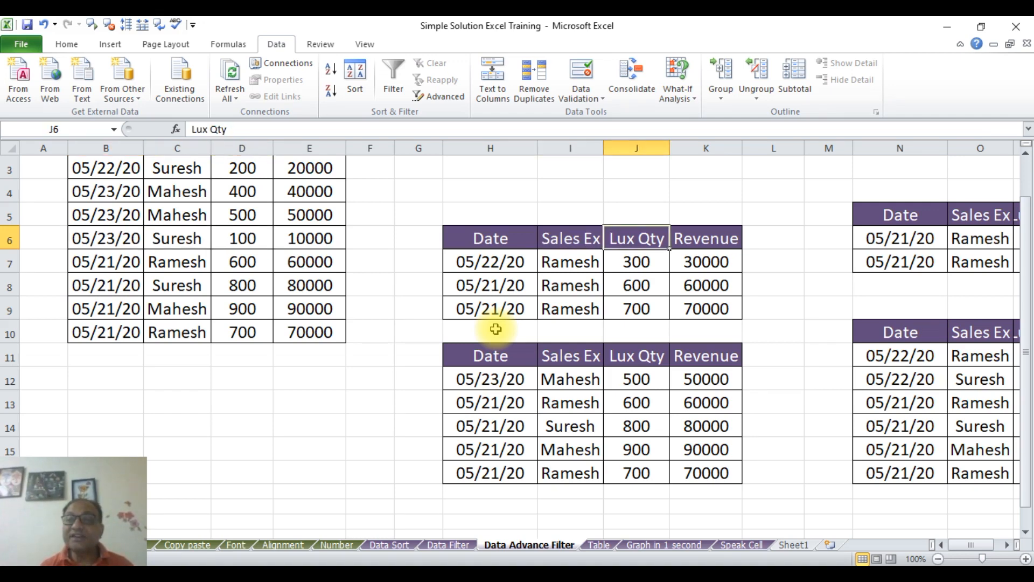
{"action": "key", "text": "Right"}
{"action": "key", "text": "Right"}
{"action": "key", "text": "Right"}
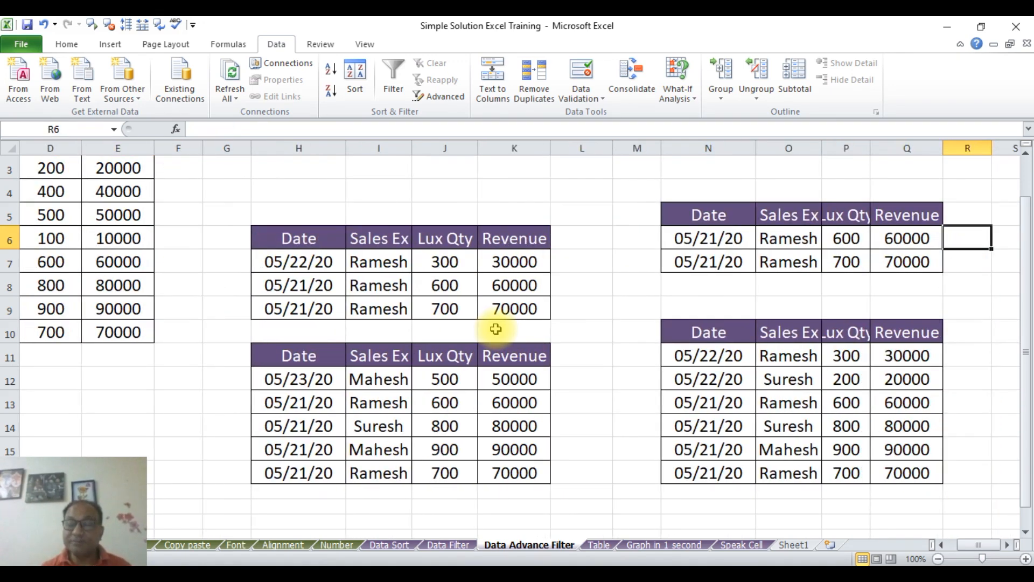
{"action": "key", "text": "Down"}
{"action": "key", "text": "Down"}
{"action": "key", "text": "Down"}
{"action": "key", "text": "Down"}
{"action": "key", "text": "Down"}
{"action": "key", "text": "Down"}
{"action": "key", "text": "Down"}
{"action": "key", "text": "Down"}
{"action": "key", "text": "Down"}
{"action": "key", "text": "Down"}
{"action": "key", "text": "Down"}
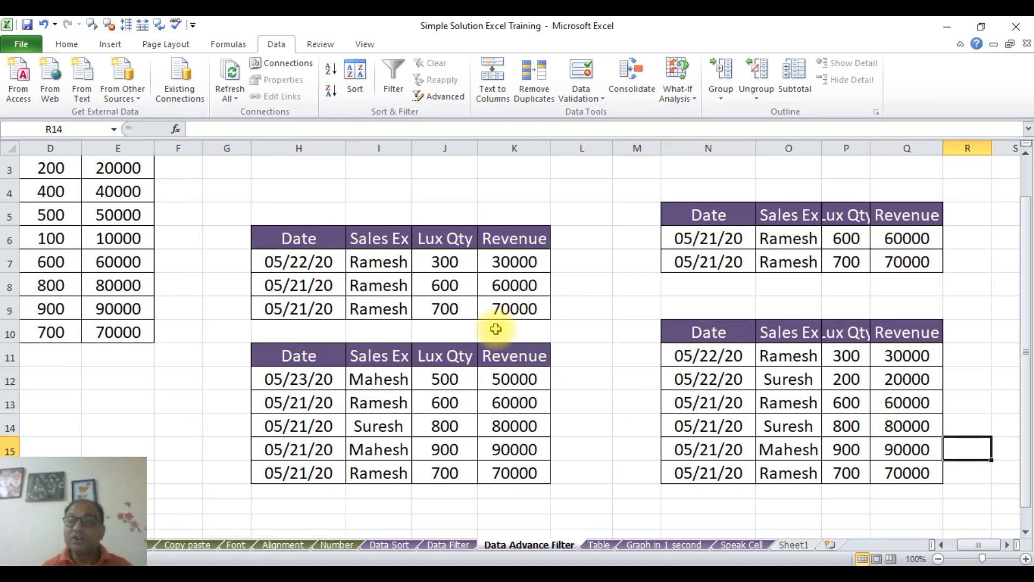
- Review the records extracted below N10 row by row against the <5/23/2020 date criterion in N1:N2
{"action": "key", "text": "Up"}
{"action": "key", "text": "Left"}
{"action": "key", "text": "Left"}
{"action": "key", "text": "Left"}
{"action": "key", "text": "Left"}
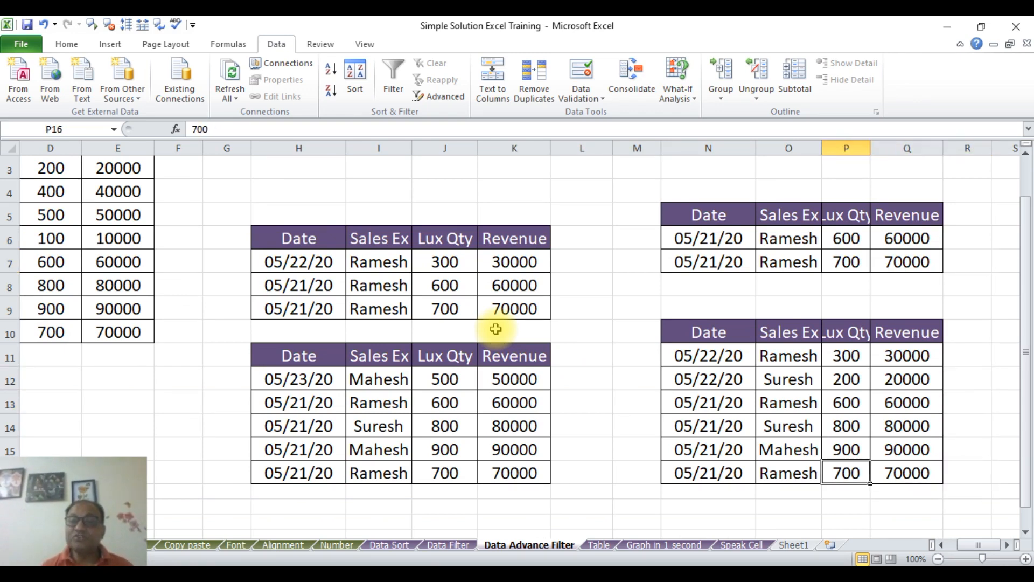
{"action": "key", "text": "Up"}
{"action": "key", "text": "Up"}
{"action": "key", "text": "Up"}
{"action": "key", "text": "Up"}
{"action": "key", "text": "Up"}
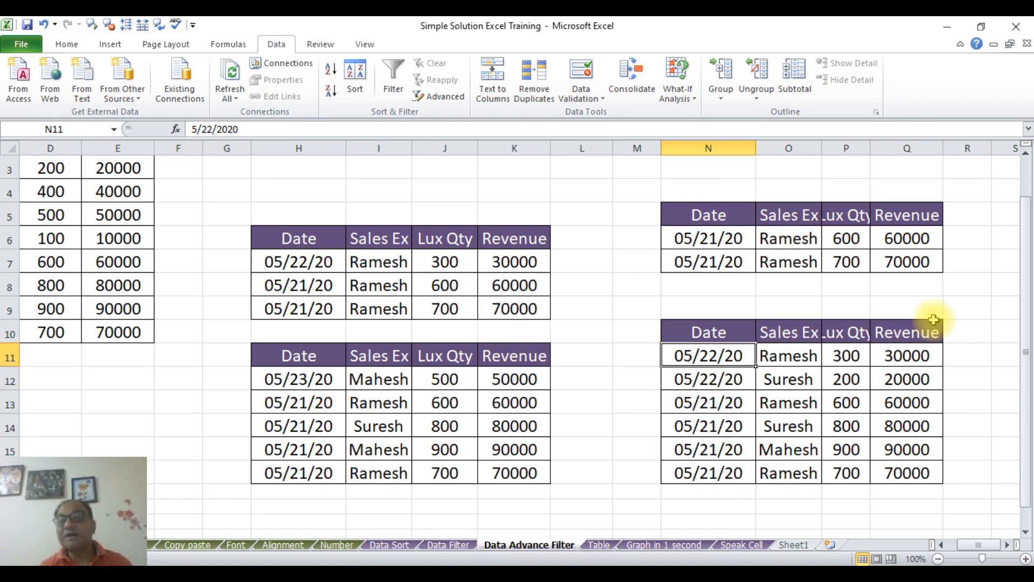
{"action": "left_click_drag", "start_coordinate": [1026, 265], "coordinate": [1027, 229]}
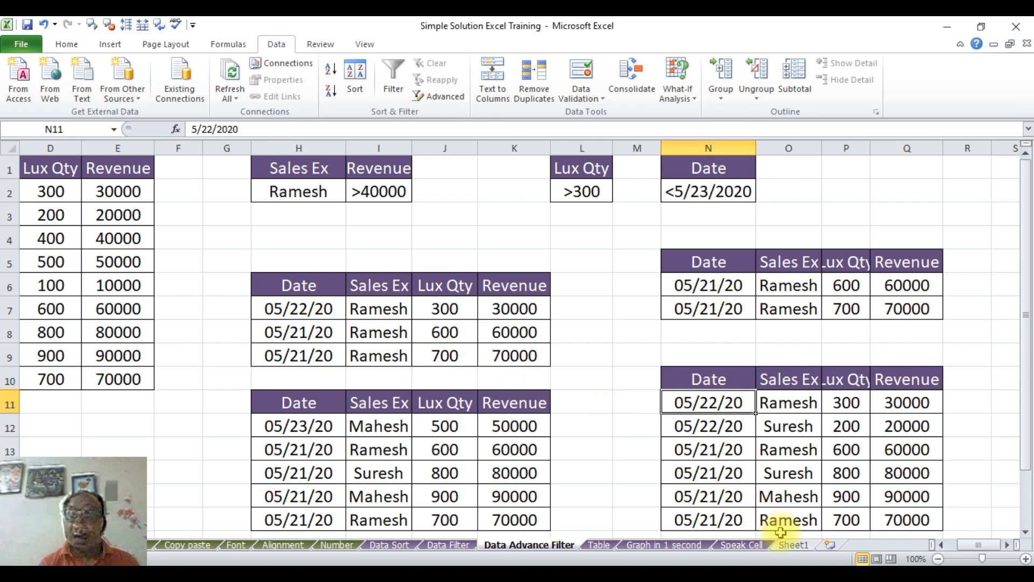
- Start an Advanced Filter from Sheet1 and set its list range to B1:E10 on the Data Advance Filter sheet
{"action": "left_click", "coordinate": [795, 546]}
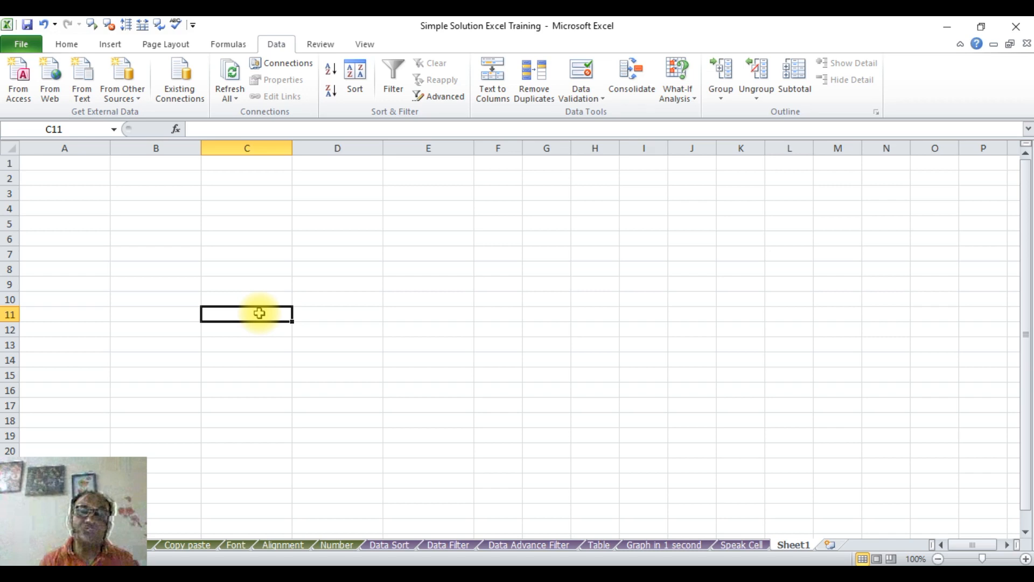
{"action": "left_click", "coordinate": [231, 226]}
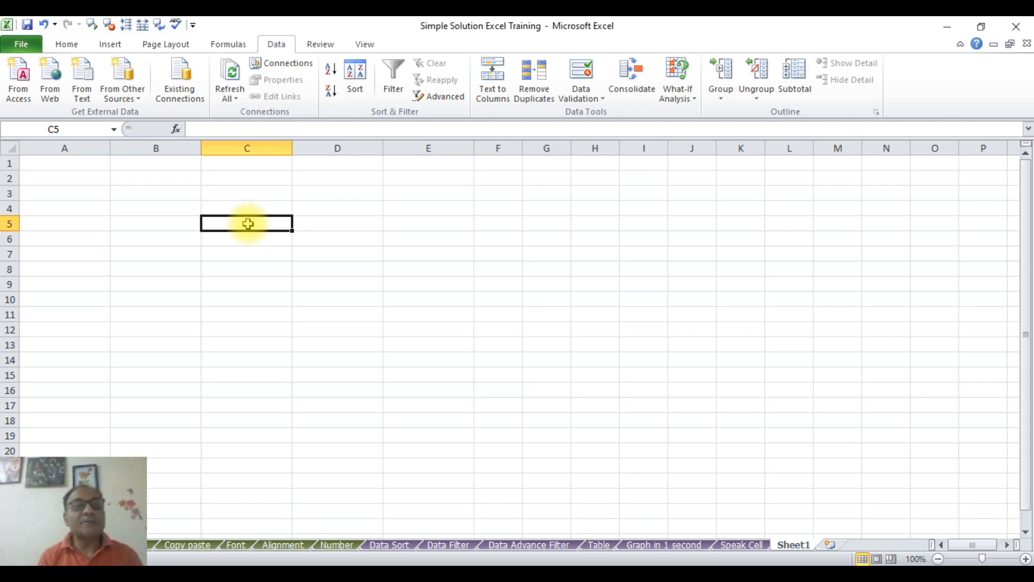
{"action": "left_click", "coordinate": [438, 96]}
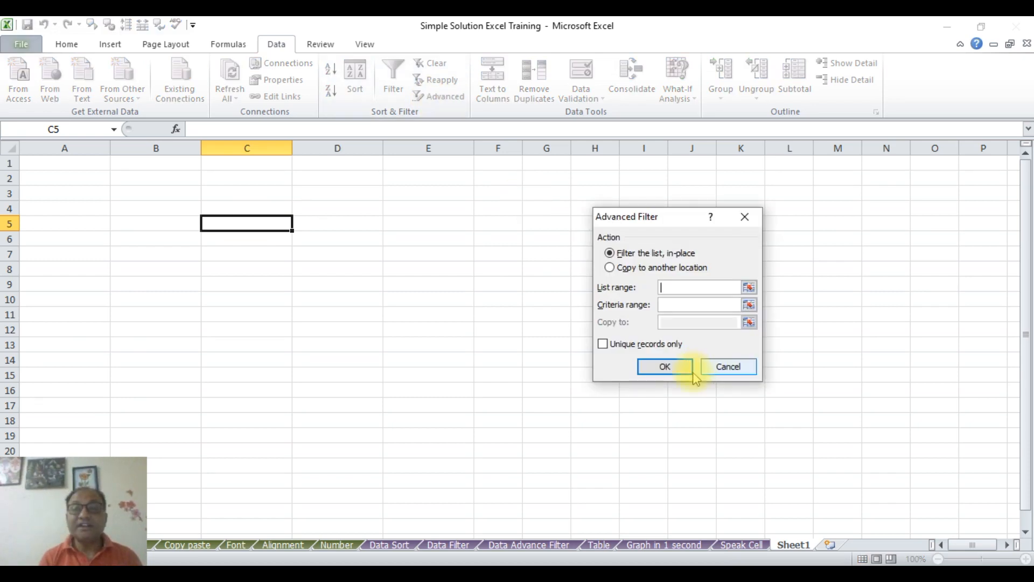
{"action": "left_click", "coordinate": [518, 545]}
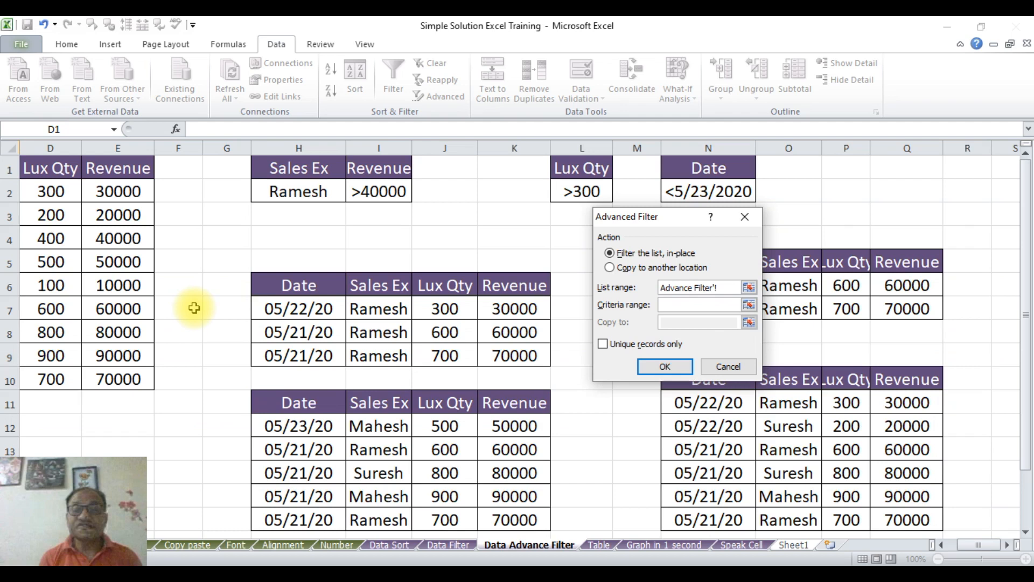
{"action": "left_click", "coordinate": [59, 239]}
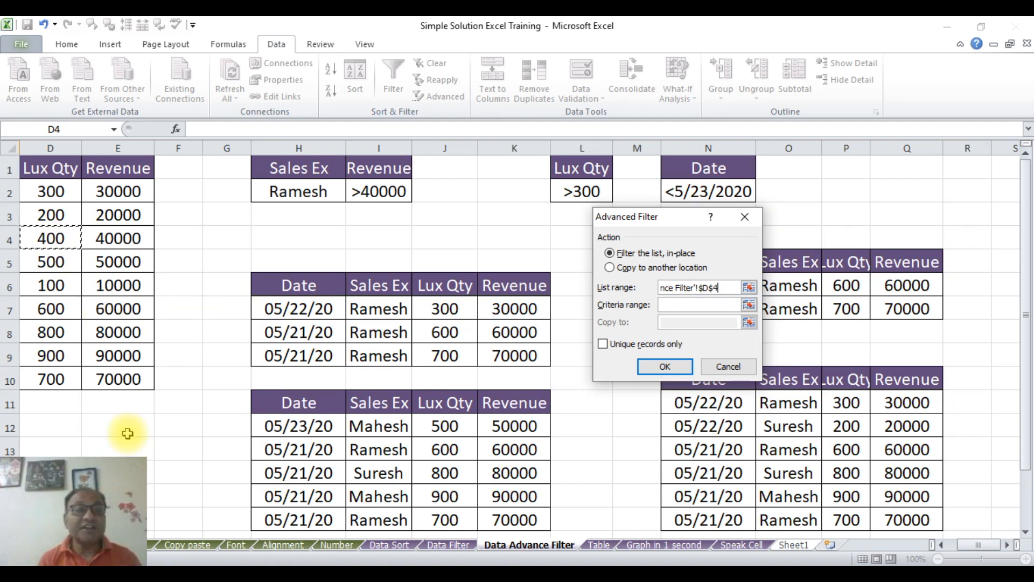
{"action": "left_click_drag", "start_coordinate": [120, 379], "coordinate": [87, 153]}
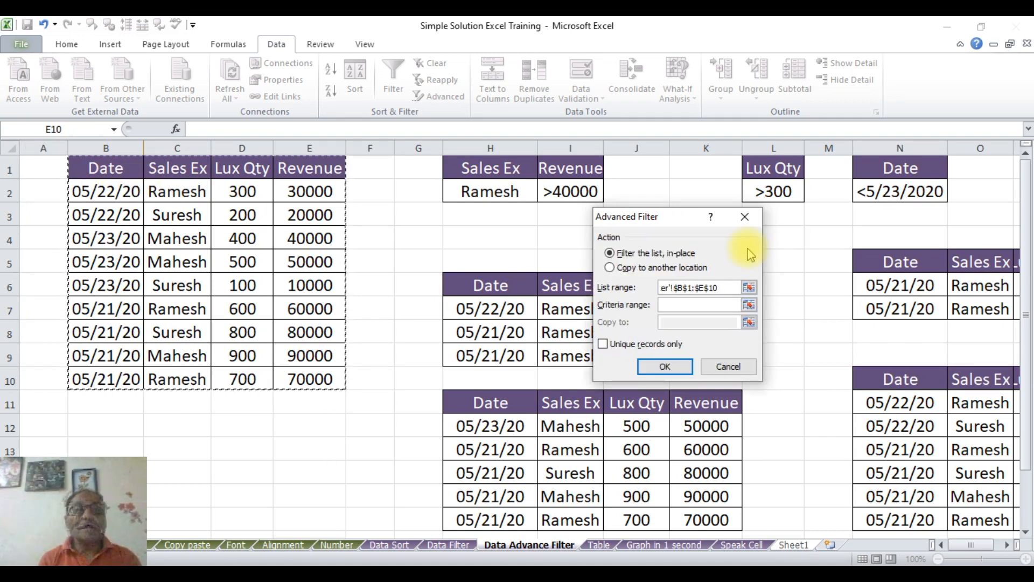
- Set the criteria range to the Sales Ex and Revenue block H1:I2 on the Data Advance Filter sheet
{"action": "left_click", "coordinate": [684, 305]}
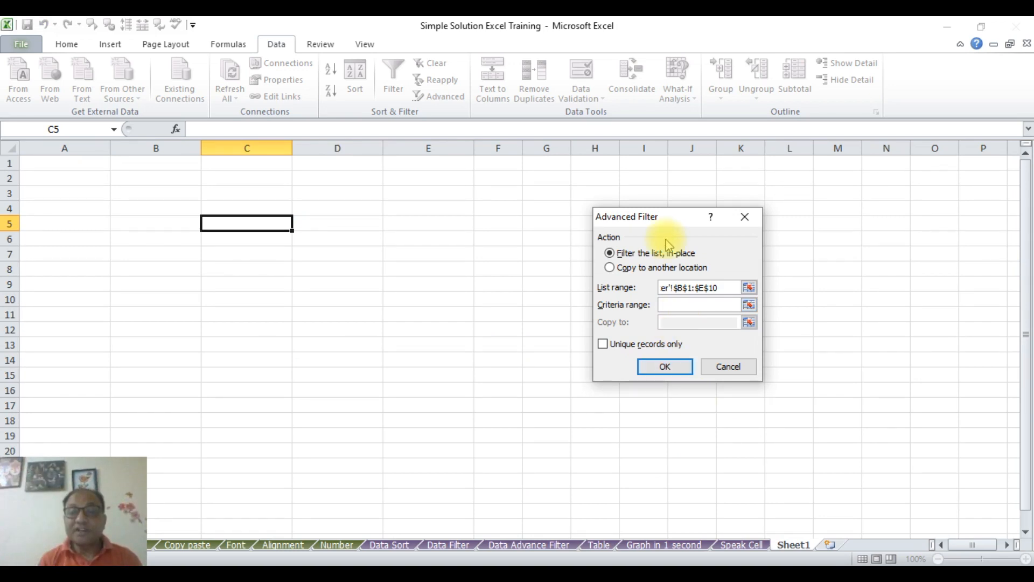
{"action": "left_click", "coordinate": [509, 545]}
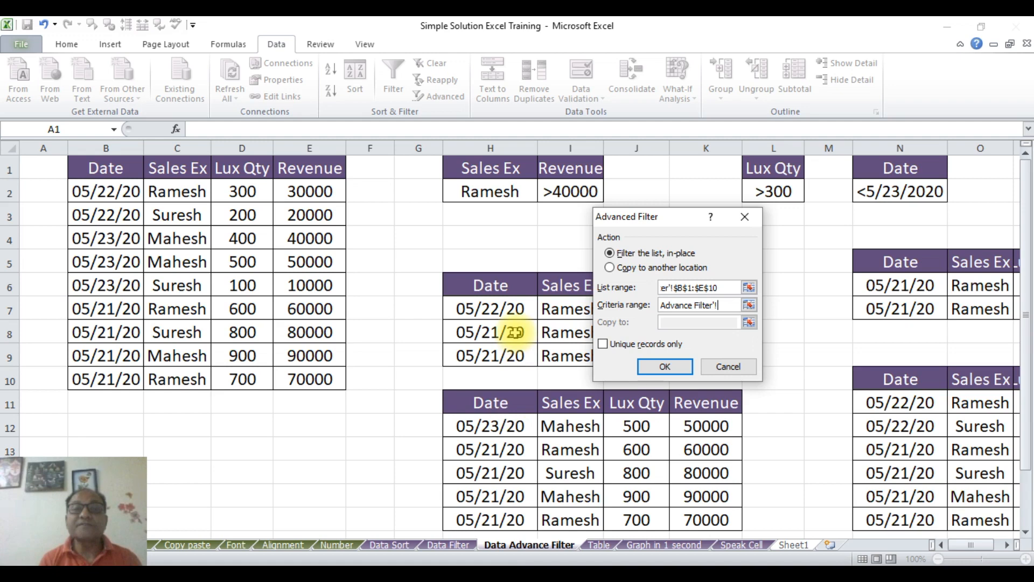
{"action": "left_click_drag", "start_coordinate": [519, 167], "coordinate": [567, 190]}
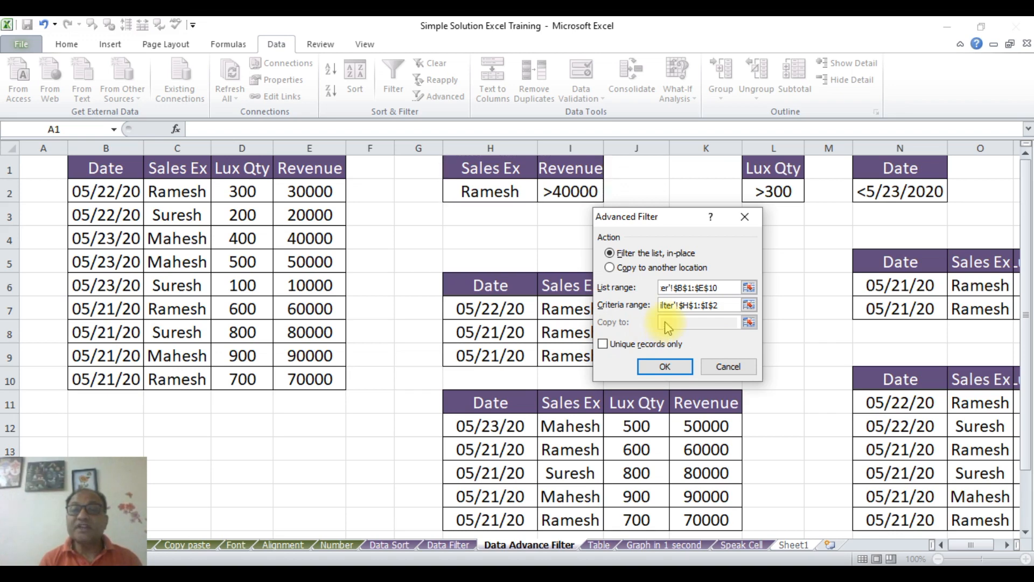
- Set the filter to copy to another location, use cell A1 of Sheet1 as the destination, and run it
{"action": "left_click", "coordinate": [614, 268]}
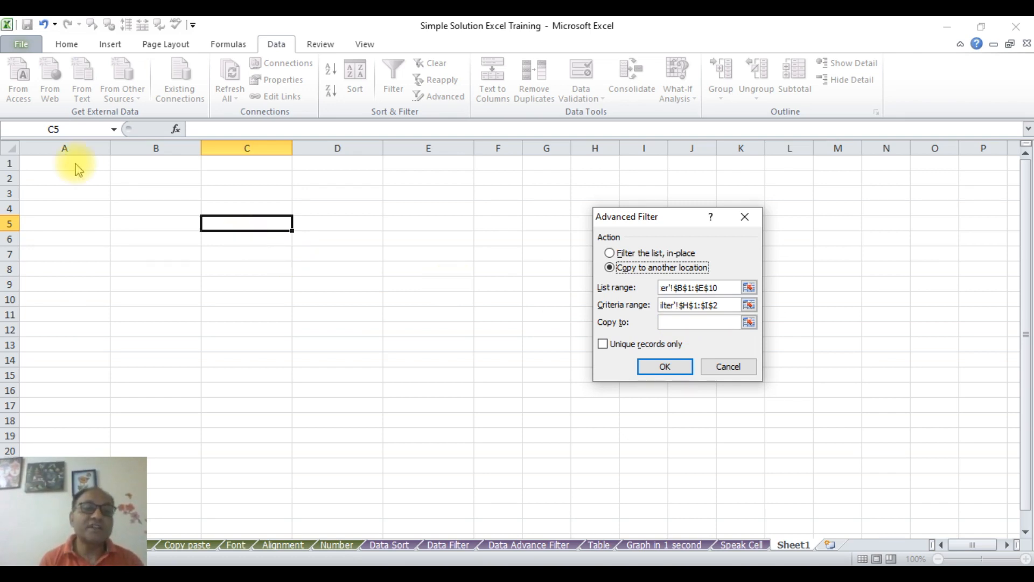
{"action": "left_click", "coordinate": [692, 324]}
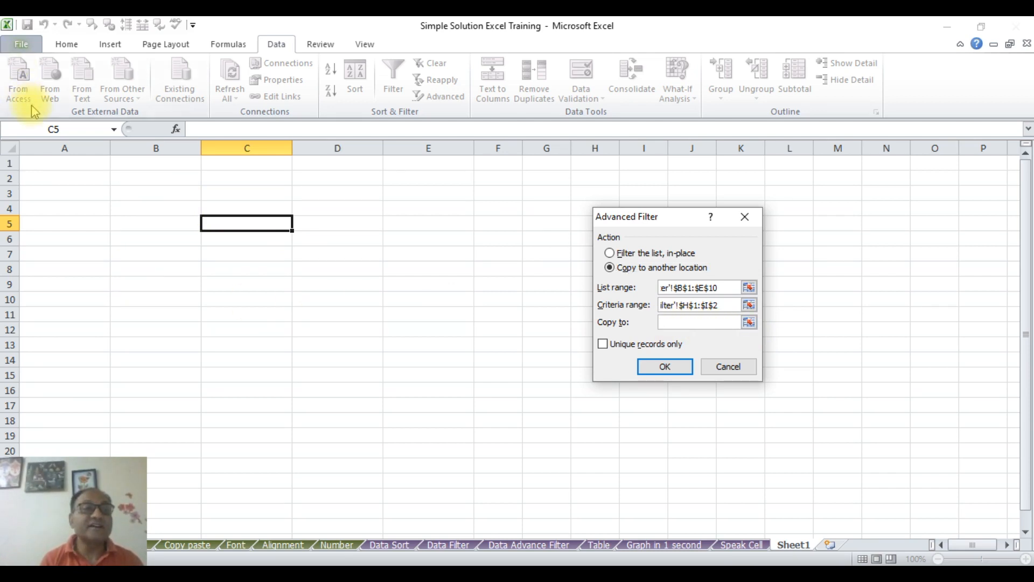
{"action": "left_click", "coordinate": [80, 163]}
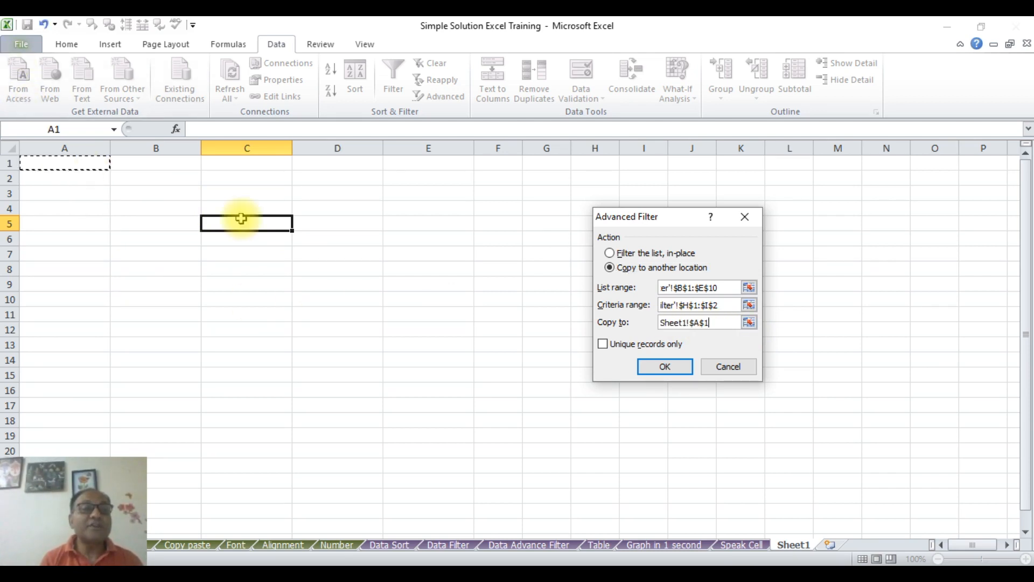
{"action": "left_click", "coordinate": [655, 366]}
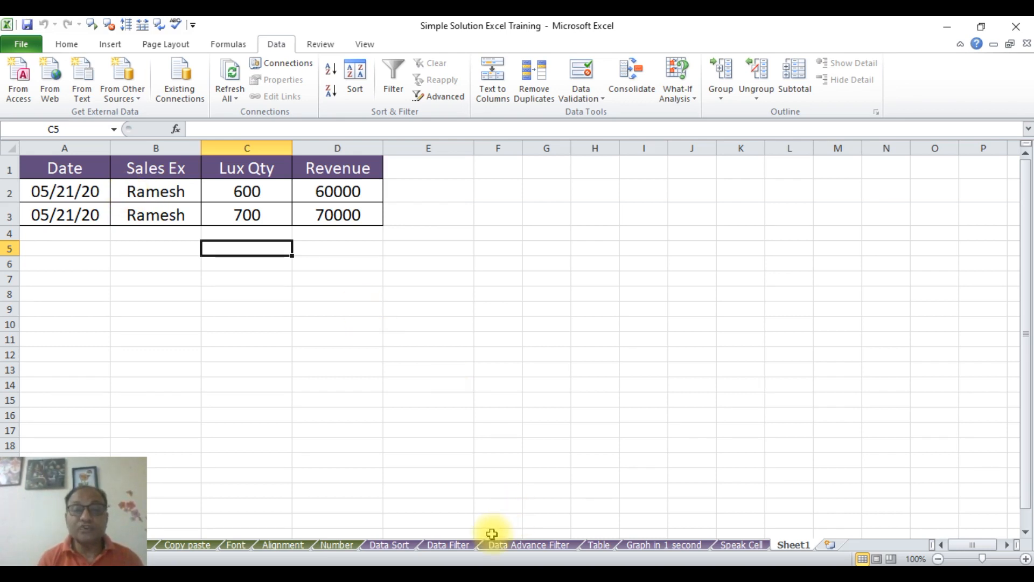
- Compare the records extracted to Sheet1 with the Sales Ex and Revenue criteria on the Data Advance Filter sheet
{"action": "left_click", "coordinate": [516, 545]}
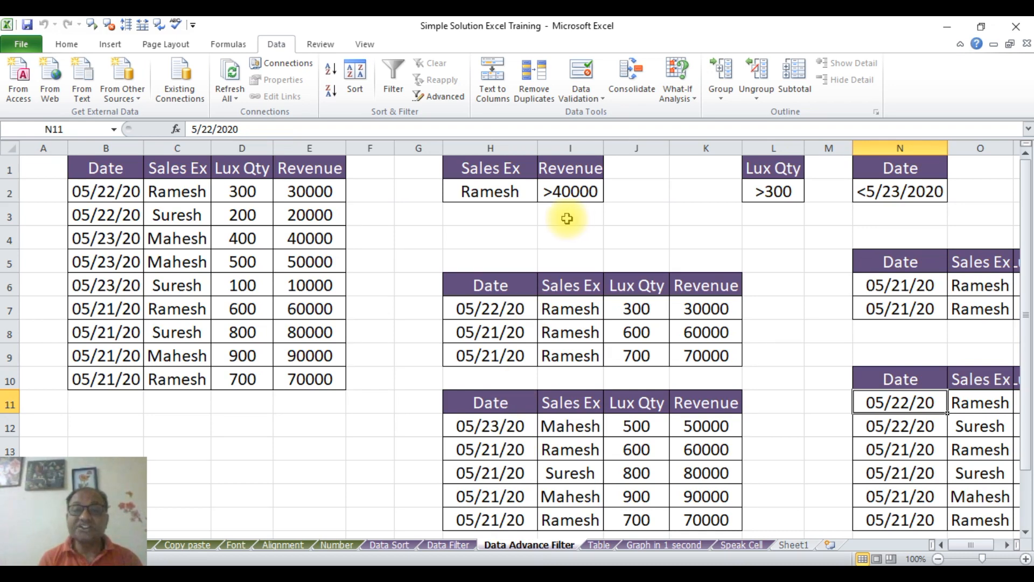
{"action": "left_click", "coordinate": [793, 545]}
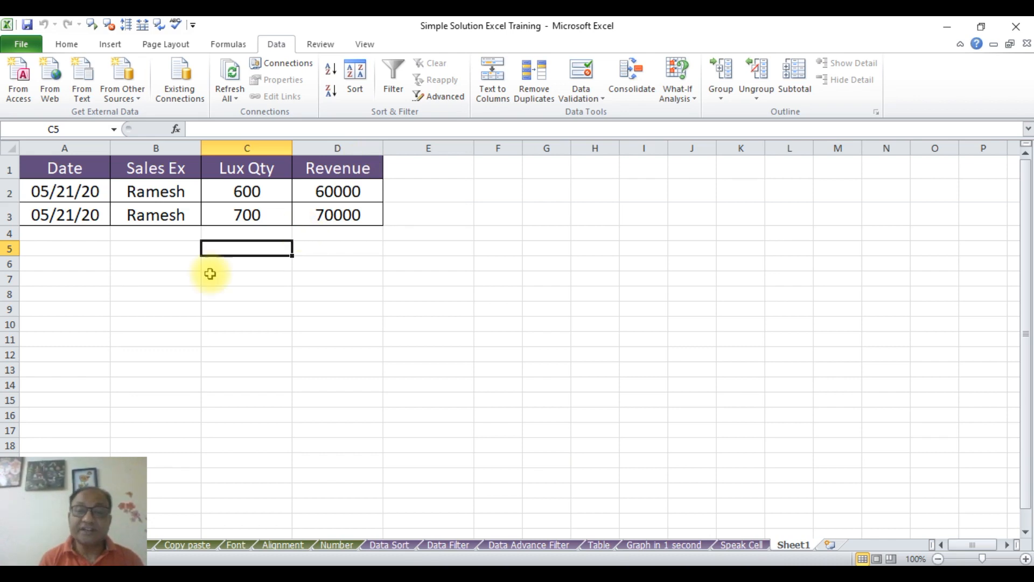
{"action": "left_click", "coordinate": [541, 546]}
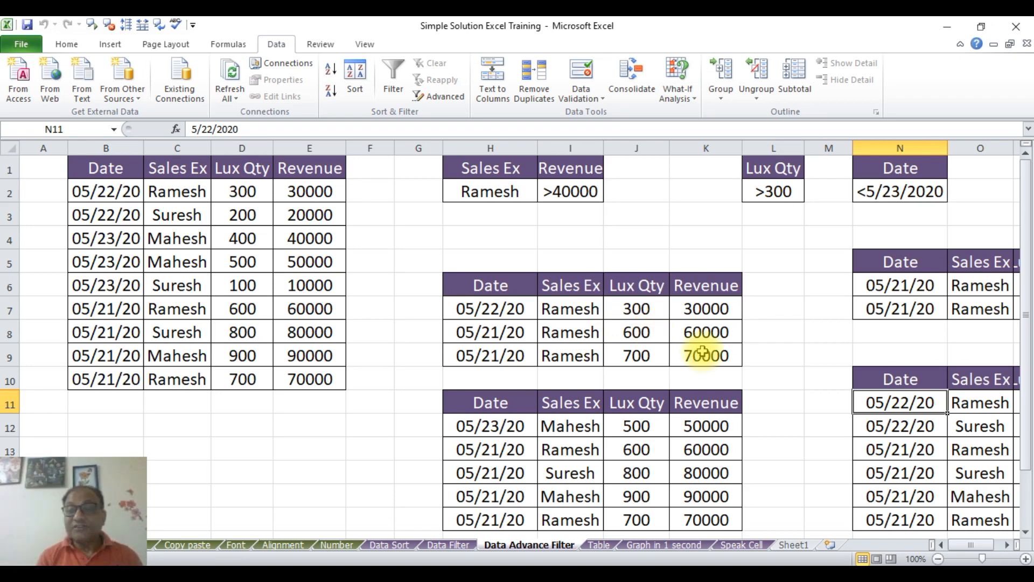
{"action": "left_click", "coordinate": [920, 551]}
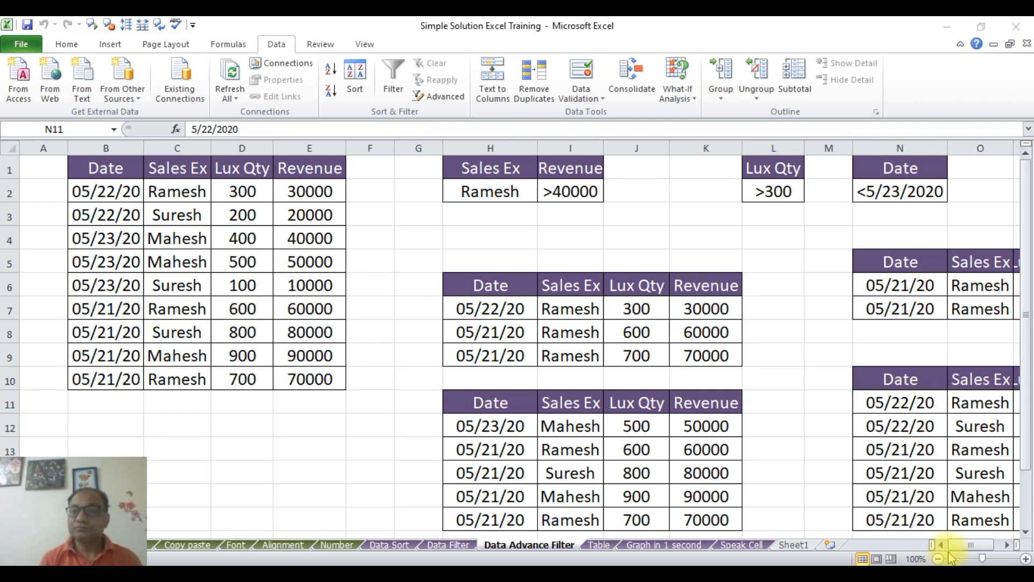
{"action": "mouse_move", "coordinate": [988, 560]}
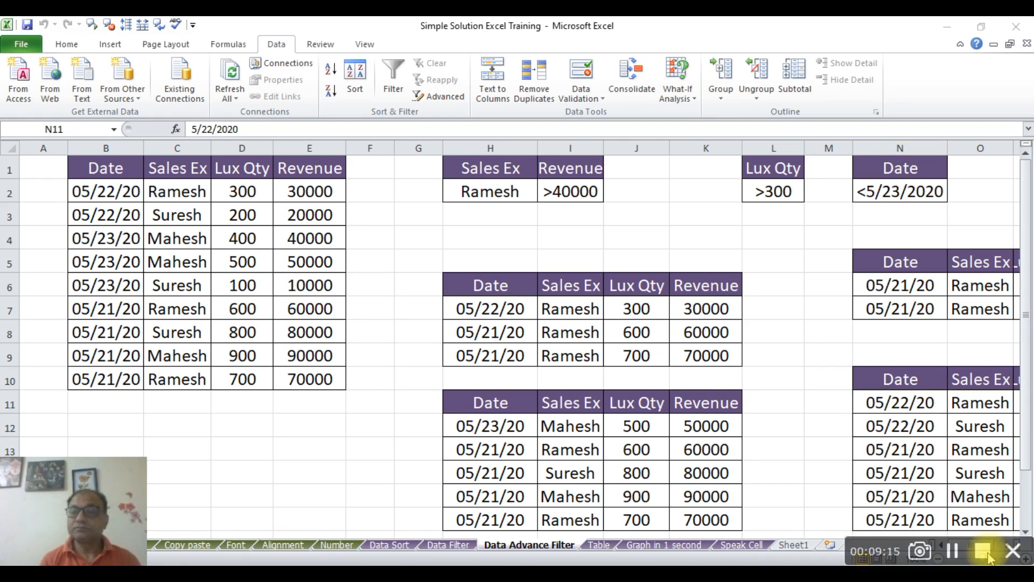